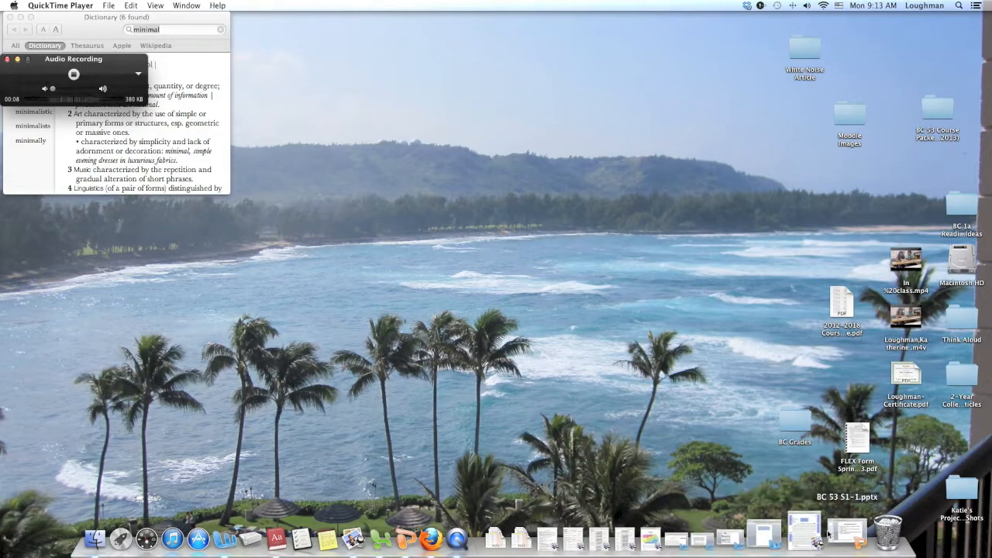
# - Switch to Word and create a new blank document
pyautogui.click(261, 532)
pyautogui.press('super+a')
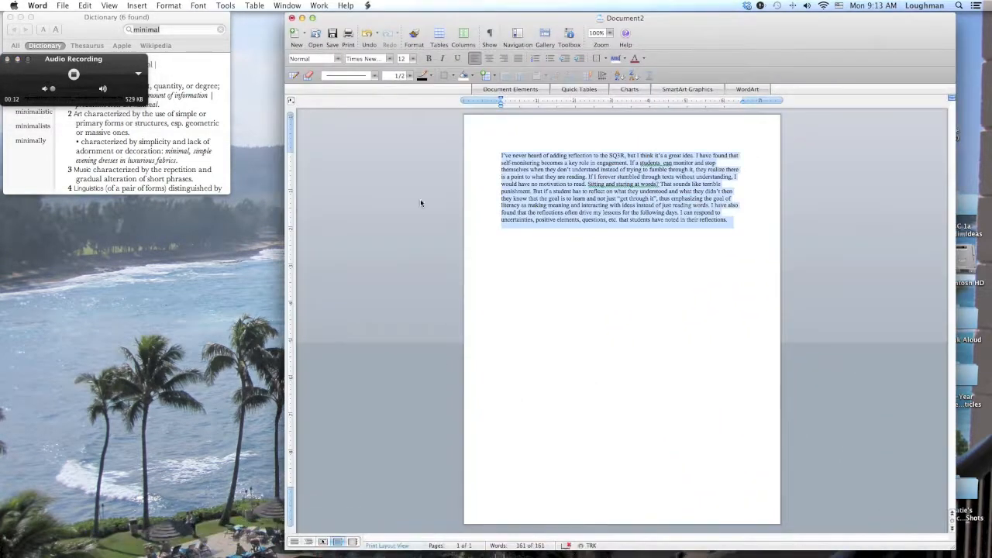
pyautogui.click(296, 35)
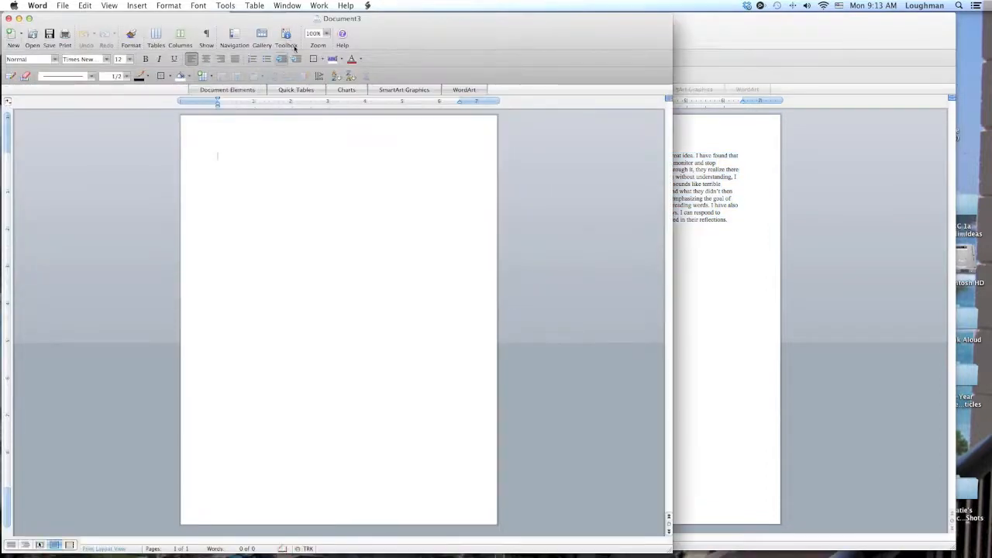
# - Minimize the old document and enlarge the new document's window to fill the screen
pyautogui.moveTo(195, 19); pyautogui.dragTo(381, 23)
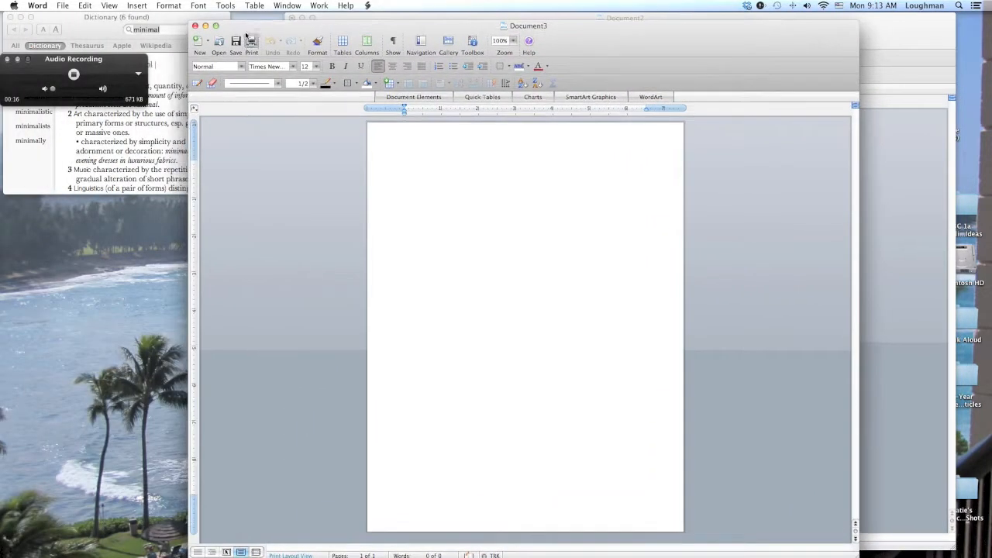
pyautogui.click(216, 25)
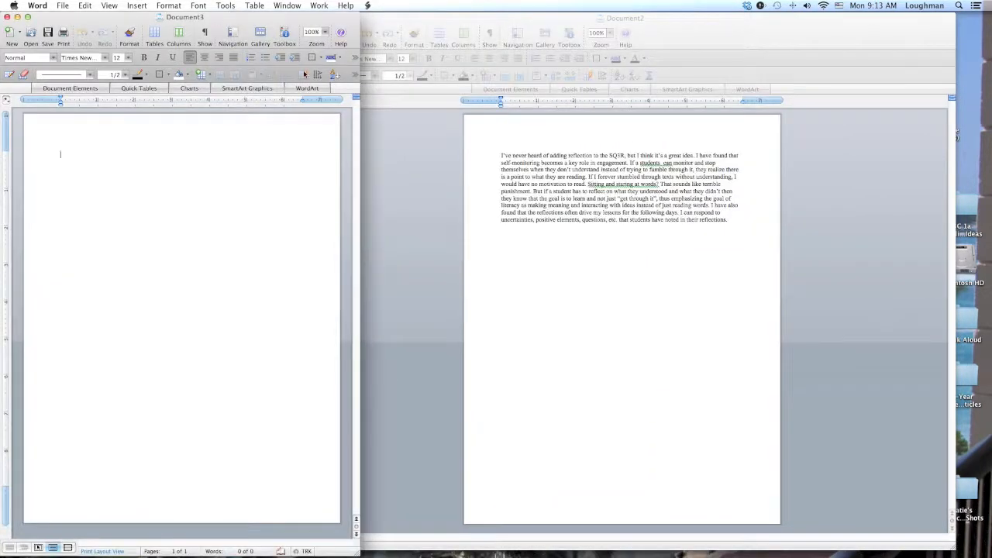
pyautogui.click(422, 23)
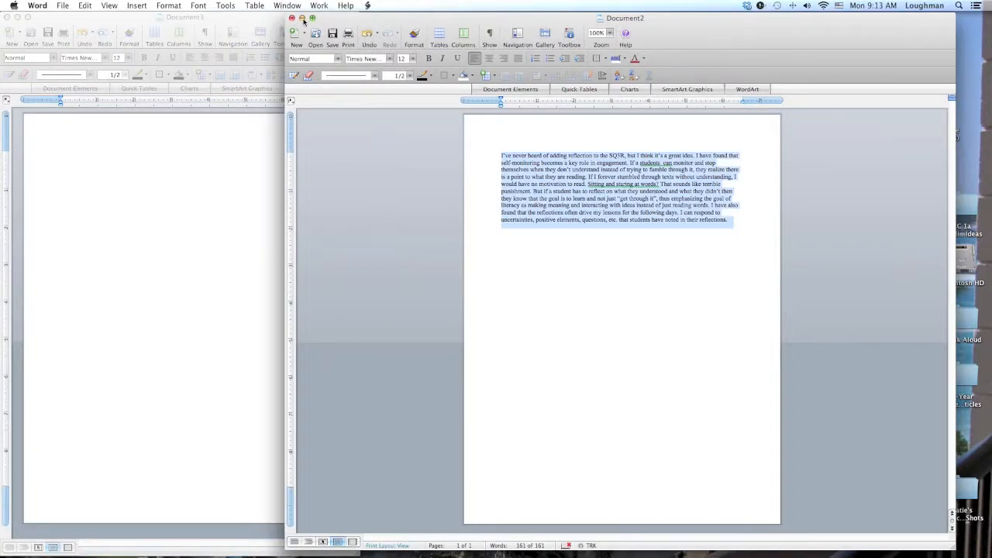
pyautogui.click(302, 18)
pyautogui.moveTo(372, 553); pyautogui.dragTo(990, 553)
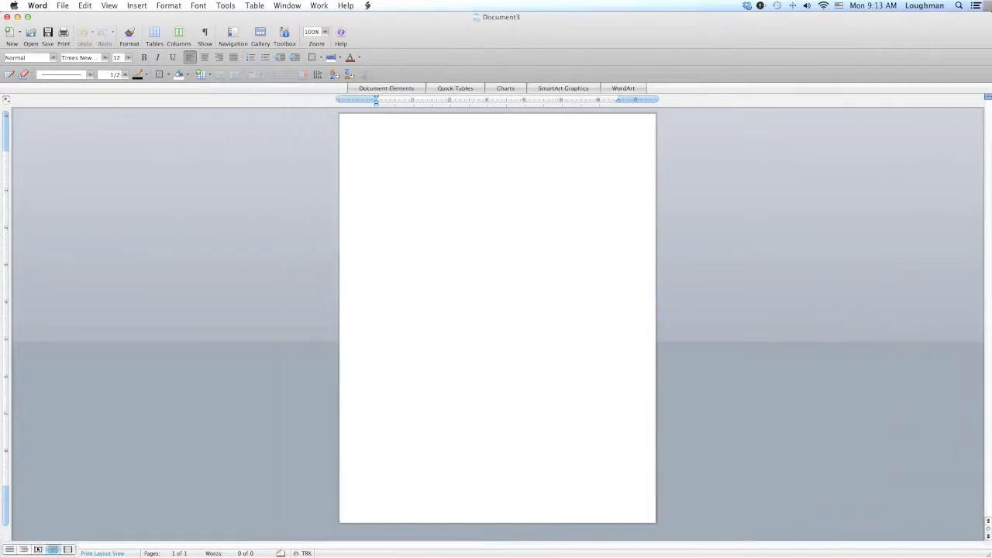
# - Set the document zoom to 250%
pyautogui.click(325, 33)
pyautogui.click(318, 50)
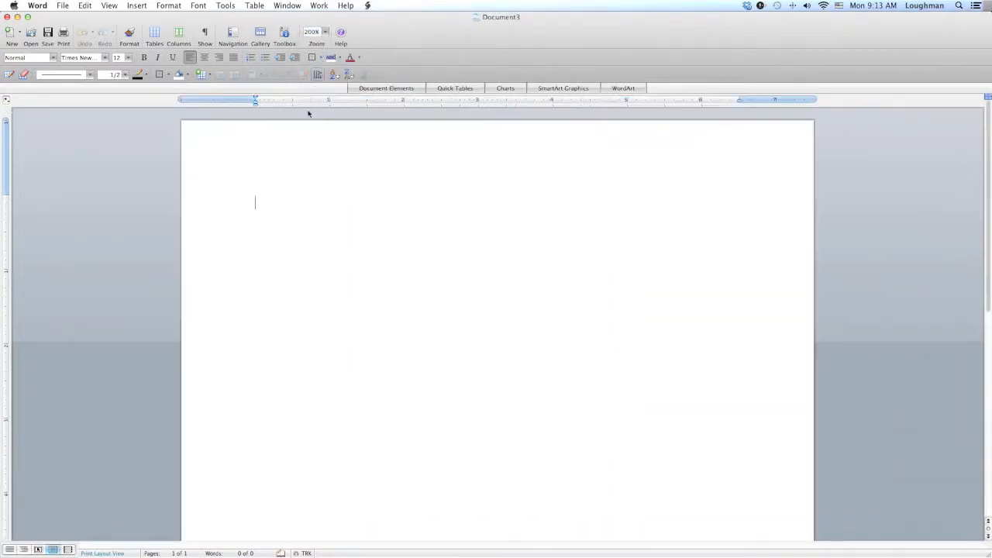
pyautogui.click(325, 33)
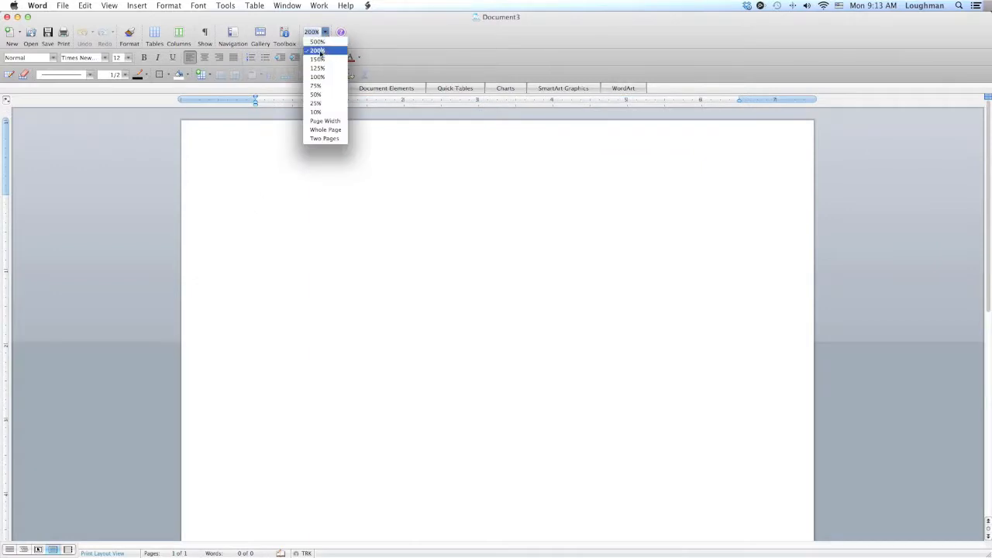
pyautogui.write('250')
pyautogui.press('Return')
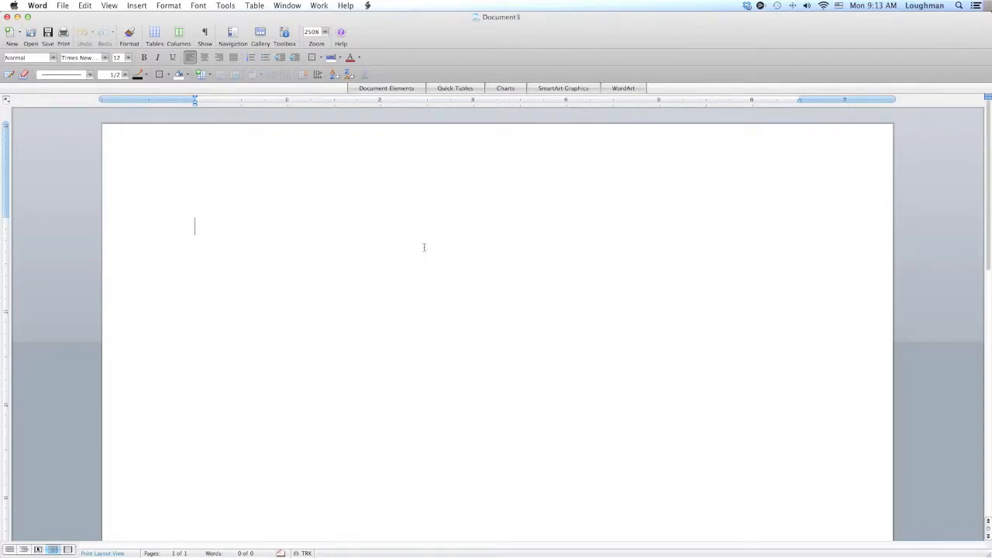
# - Set the font to Times New Roman at 12 pt
pyautogui.click(105, 59)
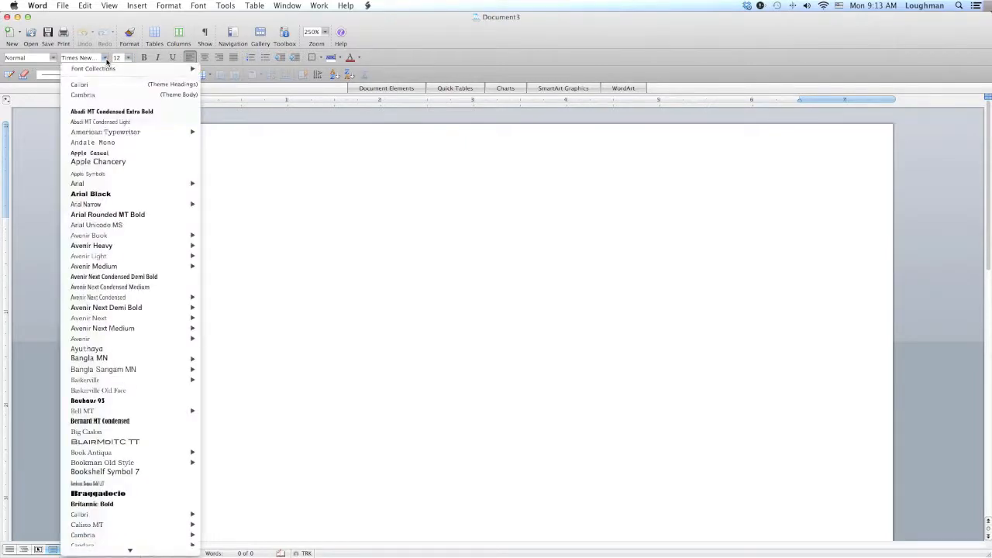
pyautogui.scroll(-15, 106, 295)
pyautogui.moveTo(106, 297)
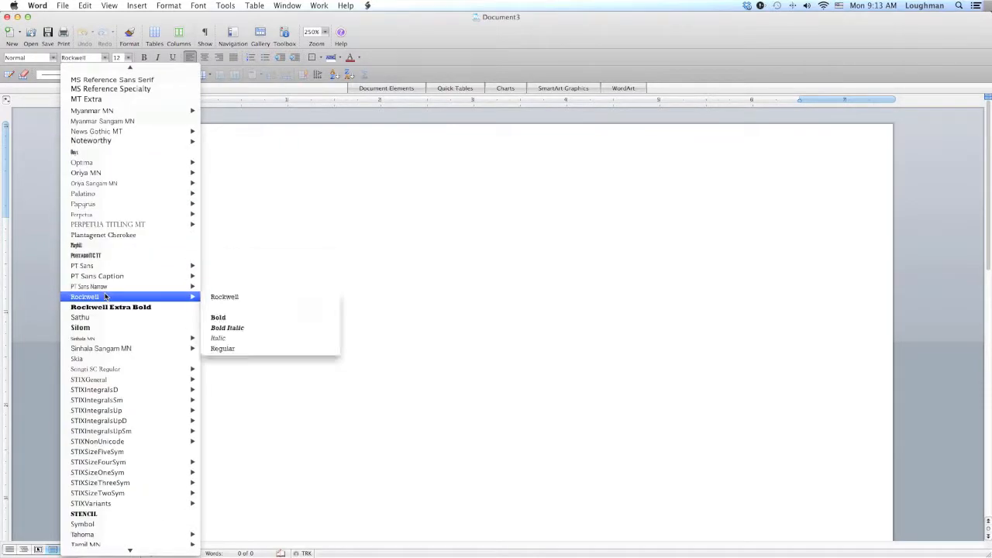
pyautogui.scroll(-10, 109, 306)
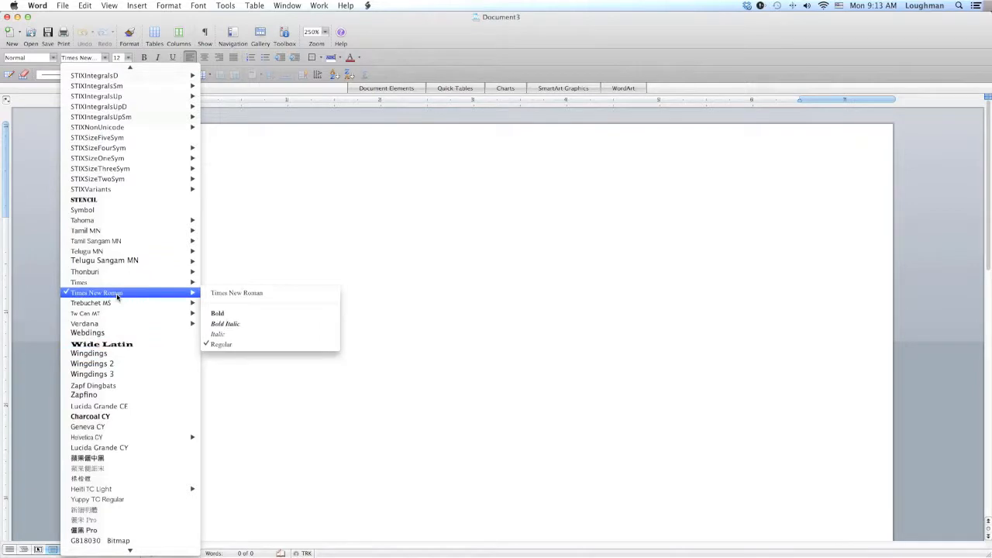
pyautogui.click(117, 295)
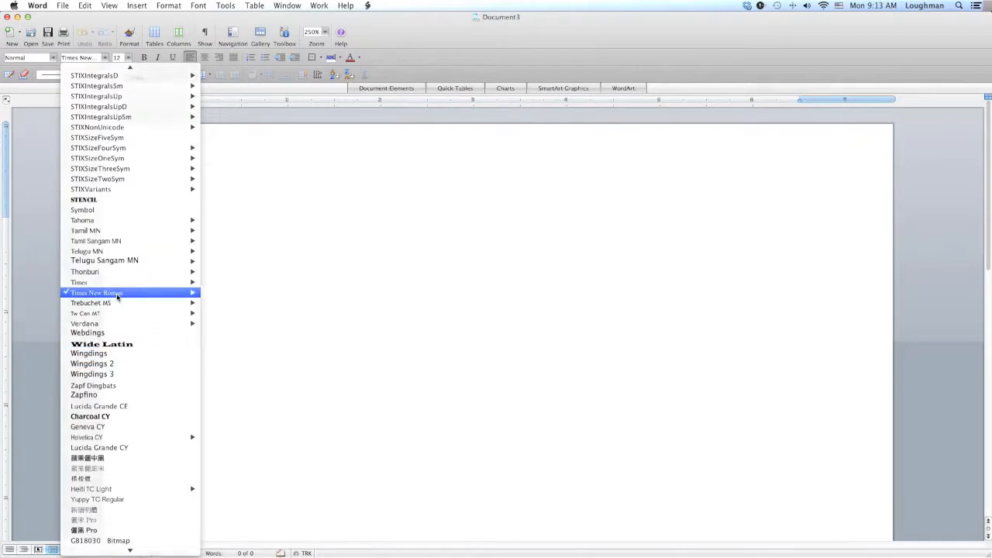
pyautogui.click(129, 58)
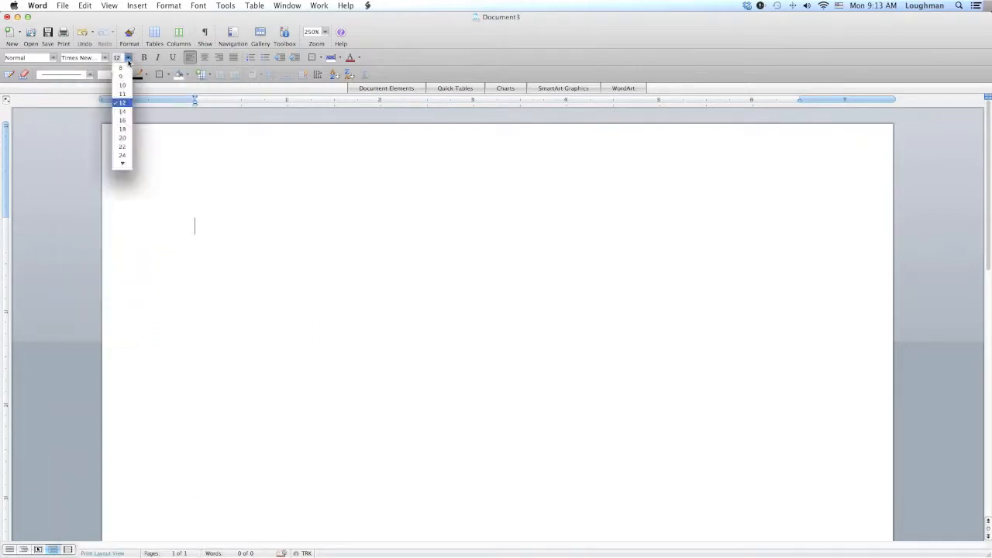
pyautogui.click(121, 102)
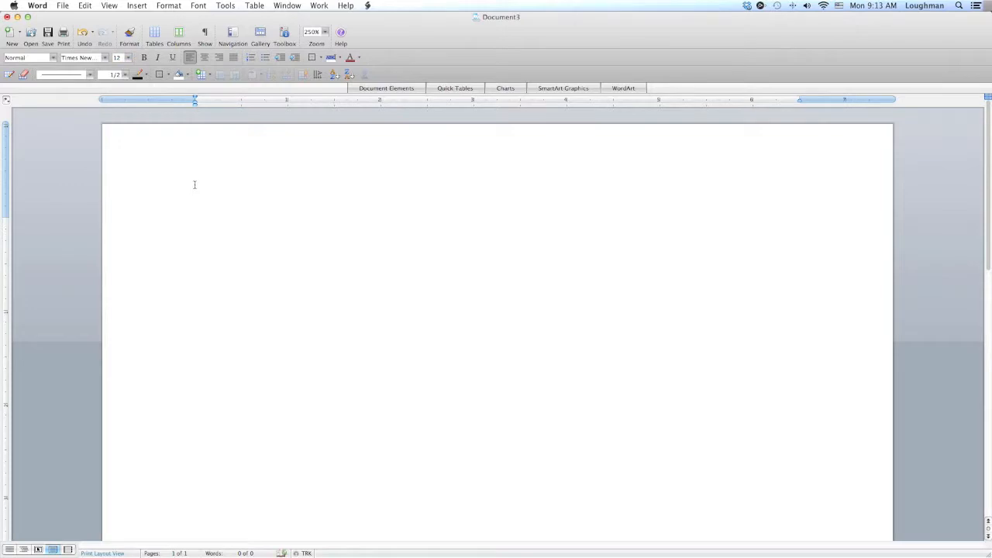
# - Set paragraph line spacing to Double and turn on not adding space between paragraphs of the same style
pyautogui.click(169, 7)
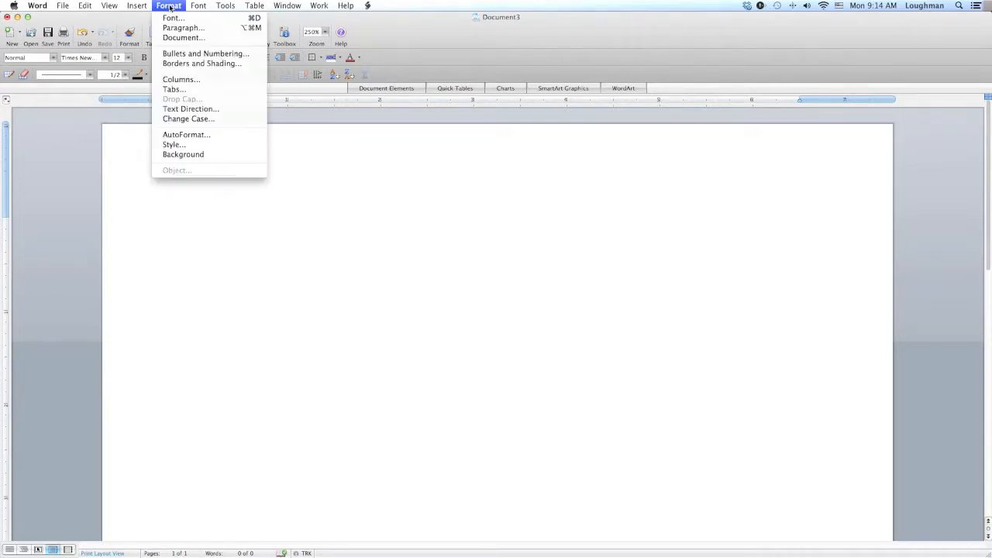
pyautogui.click(178, 28)
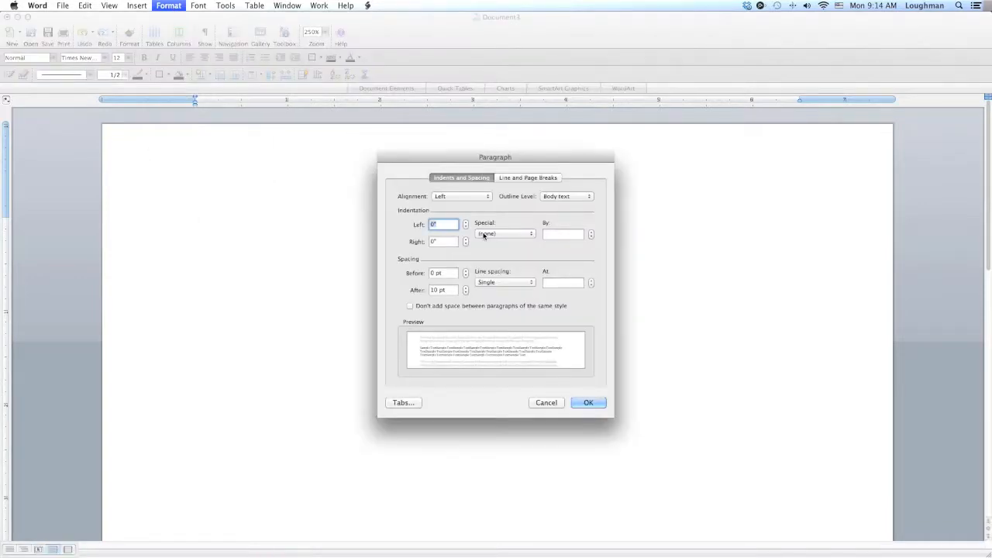
pyautogui.click(486, 284)
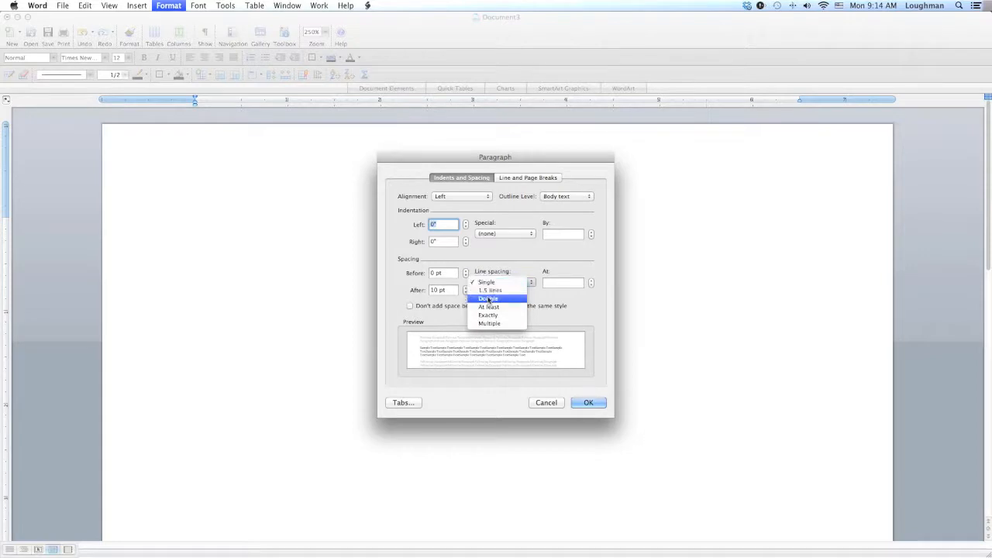
pyautogui.click(489, 299)
pyautogui.click(410, 306)
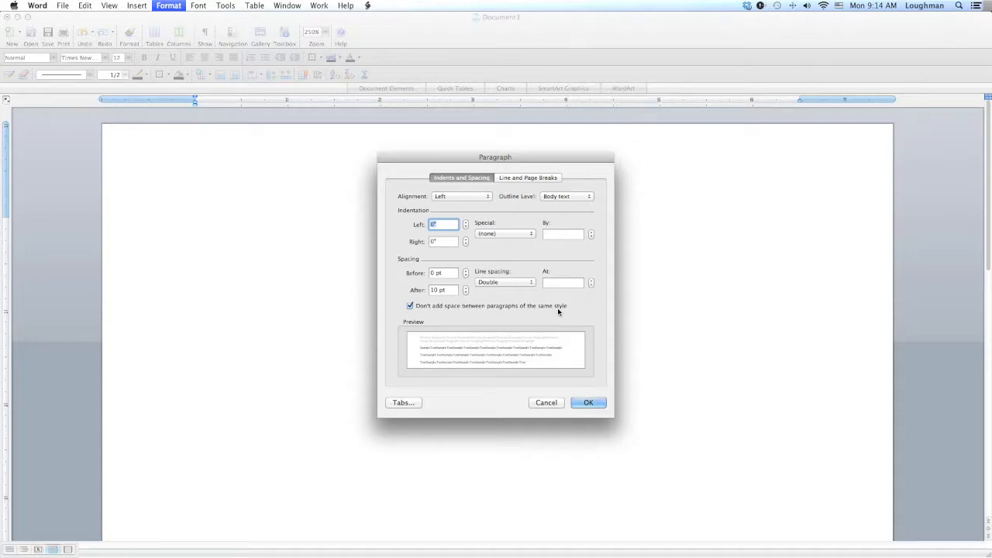
pyautogui.click(588, 403)
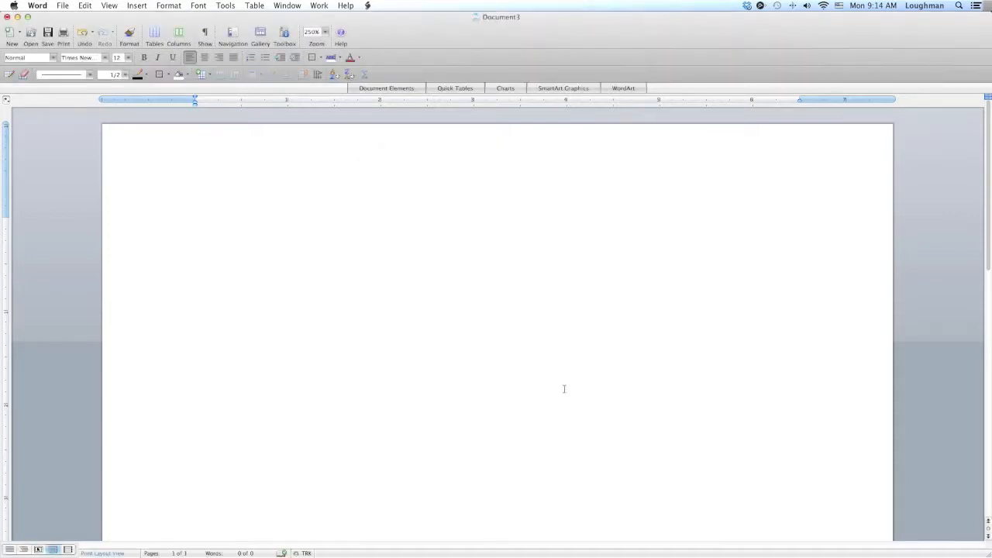
# - Open the document settings and review the page margins
pyautogui.click(171, 5)
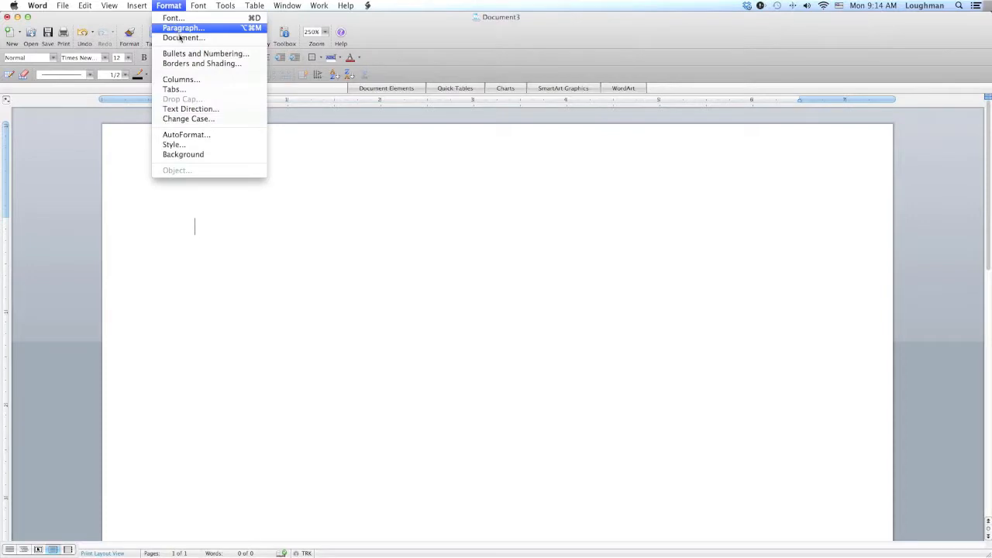
pyautogui.click(183, 39)
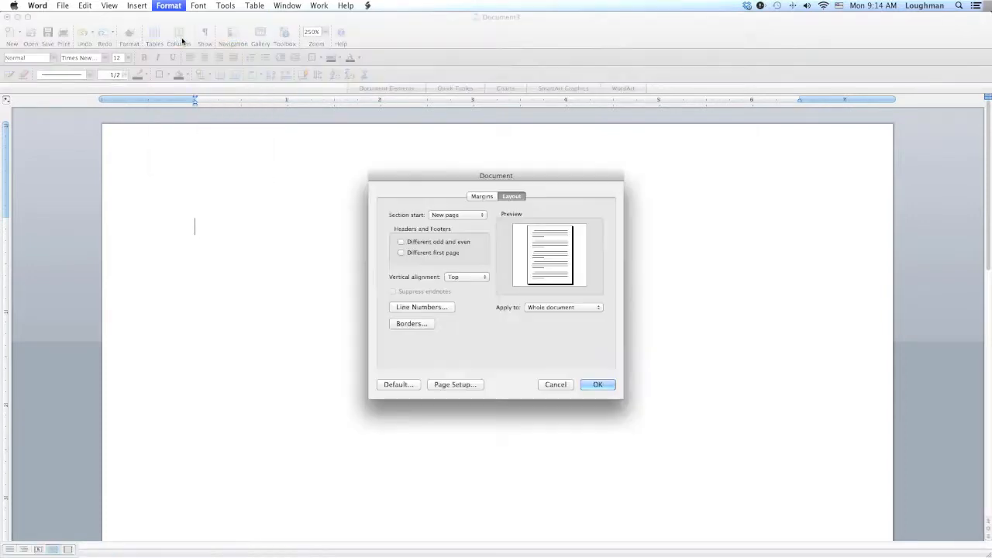
pyautogui.click(481, 199)
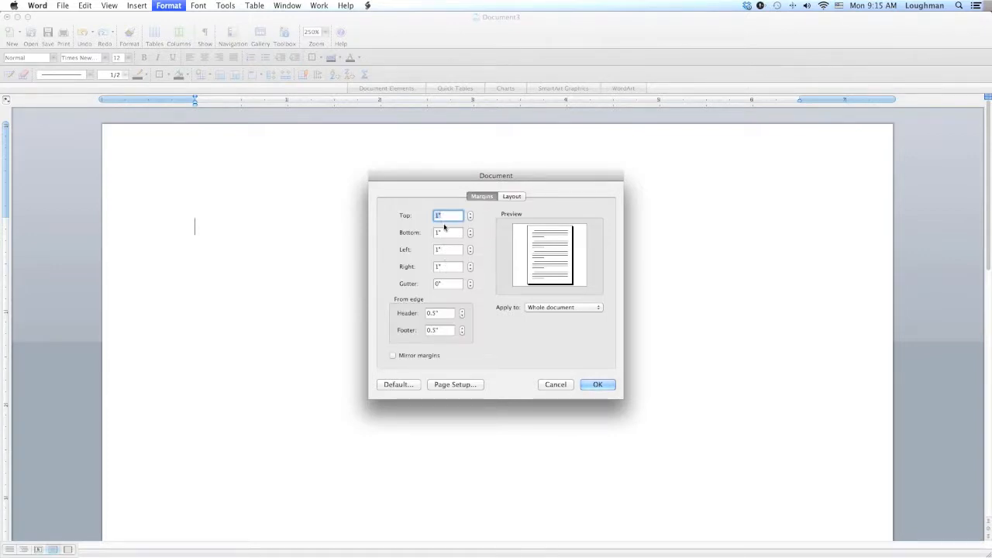
pyautogui.click(595, 384)
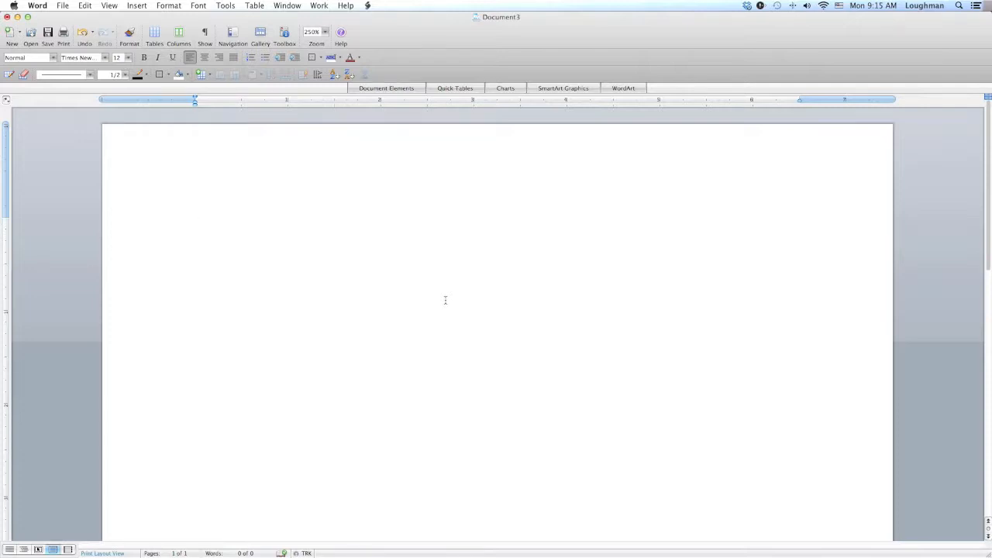
# - Type the student's full name on the first line
pyautogui.write('Joe Johnson')
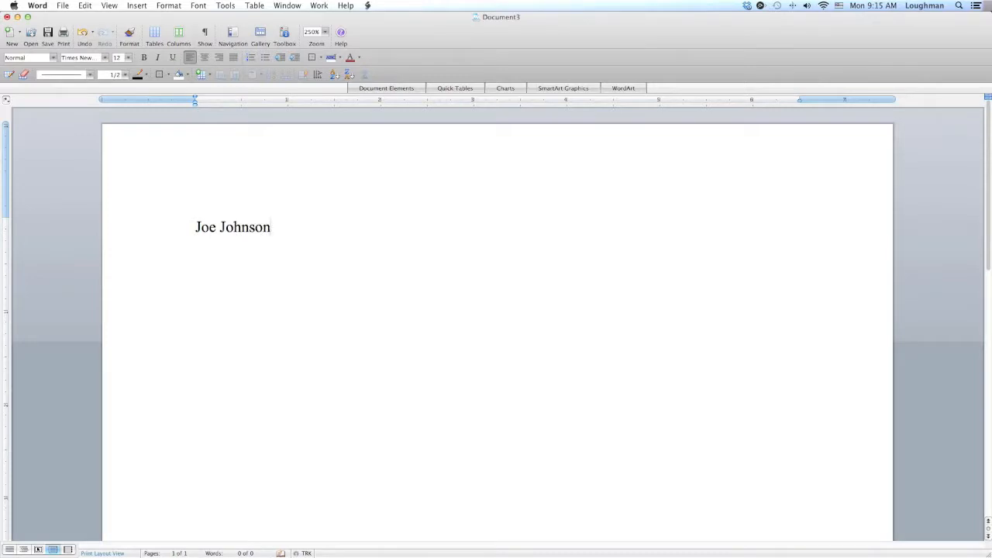
# - Add a second line with the instructor's surname preceded by Professor
pyautogui.press('Return')
pyautogui.write('Loughman')
pyautogui.press('Left')
pyautogui.press('Left')
pyautogui.press('Left')
pyautogui.press('Left')
pyautogui.press('Left')
pyautogui.write('Professor')
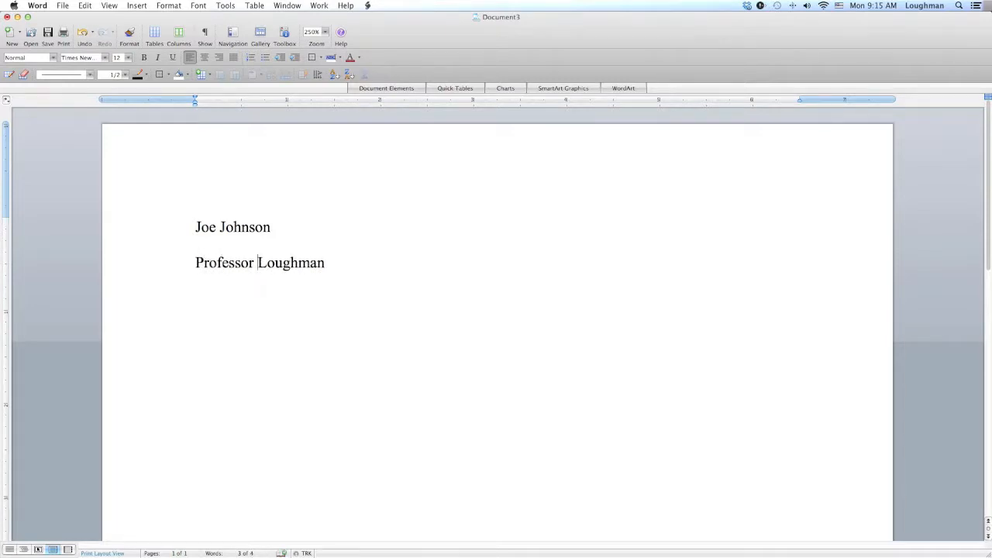
# - Try the title Dr. in place of Professor, then restore Professor
pyautogui.press('BackSpace')
pyautogui.press('BackSpace')
pyautogui.press('BackSpace')
pyautogui.press('BackSpace')
pyautogui.press('BackSpace')
pyautogui.press('BackSpace')
pyautogui.press('BackSpace')
pyautogui.press('BackSpace')
pyautogui.press('BackSpace')
pyautogui.press('BackSpace')
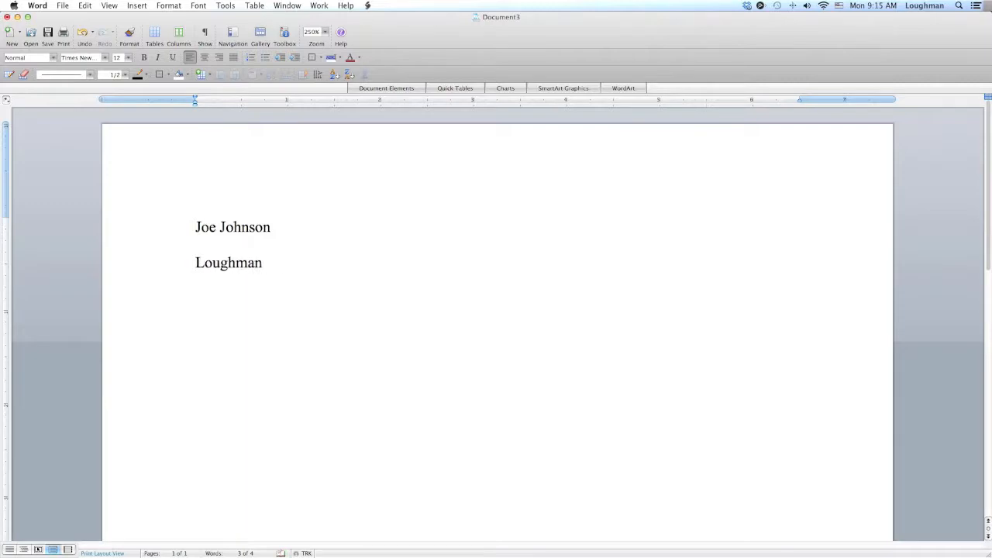
pyautogui.write('Dr.')
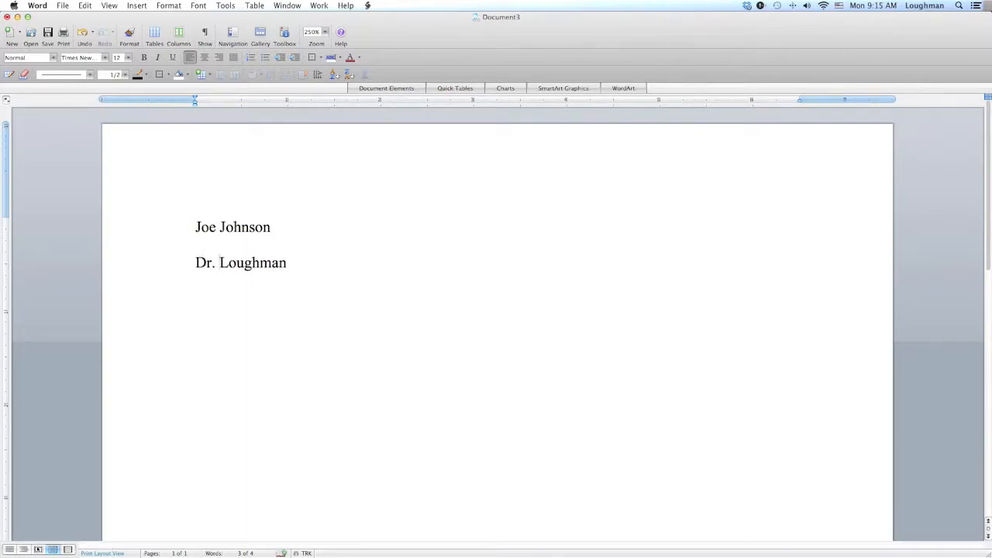
pyautogui.press('BackSpace')
pyautogui.press('BackSpace')
pyautogui.press('BackSpace')
pyautogui.press('BackSpace')
pyautogui.write('Professor')
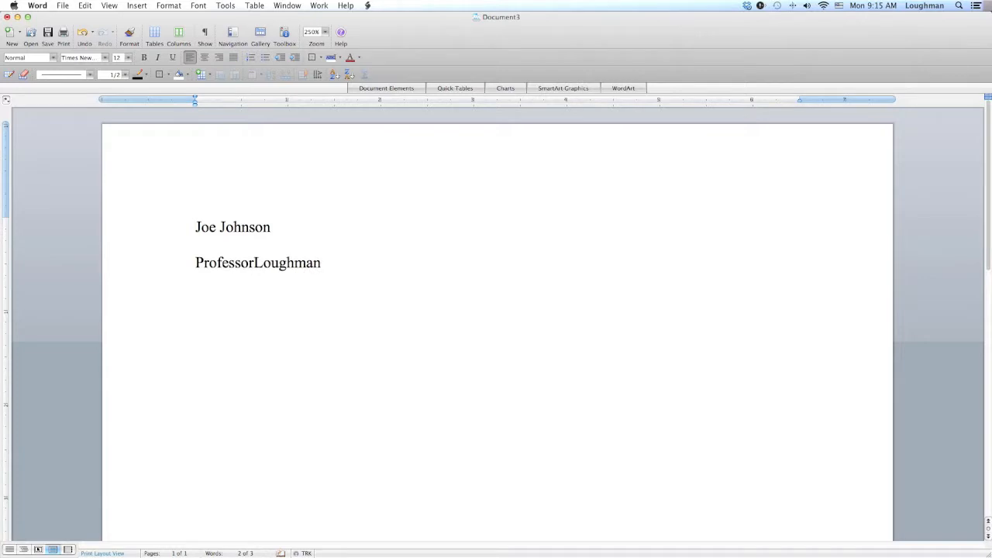
# - Add a third heading line reading English 53
pyautogui.click(325, 263)
pyautogui.press('Return')
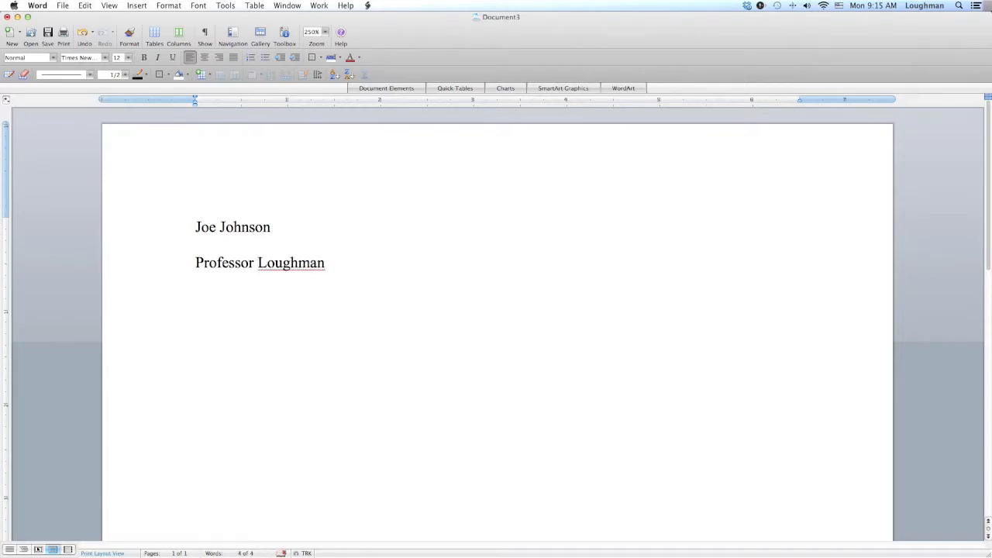
pyautogui.write('English 53')
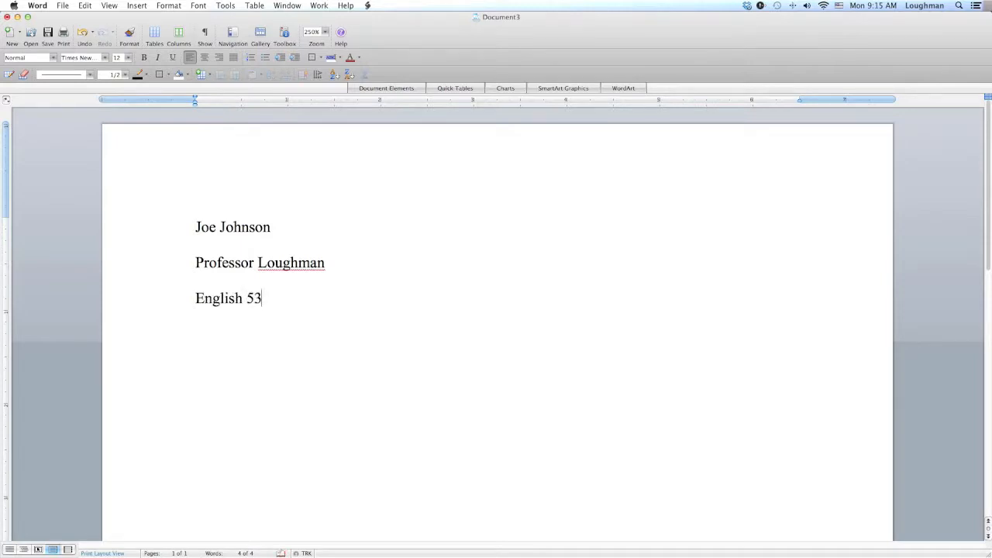
# - Add the date 6/3/13 as the fourth heading line and start a new line
pyautogui.press('Return')
pyautogui.write('6/3/13')
pyautogui.press('Return')
# - Center the new line and type the title Your title shouldn't be the title
pyautogui.click(204, 58)
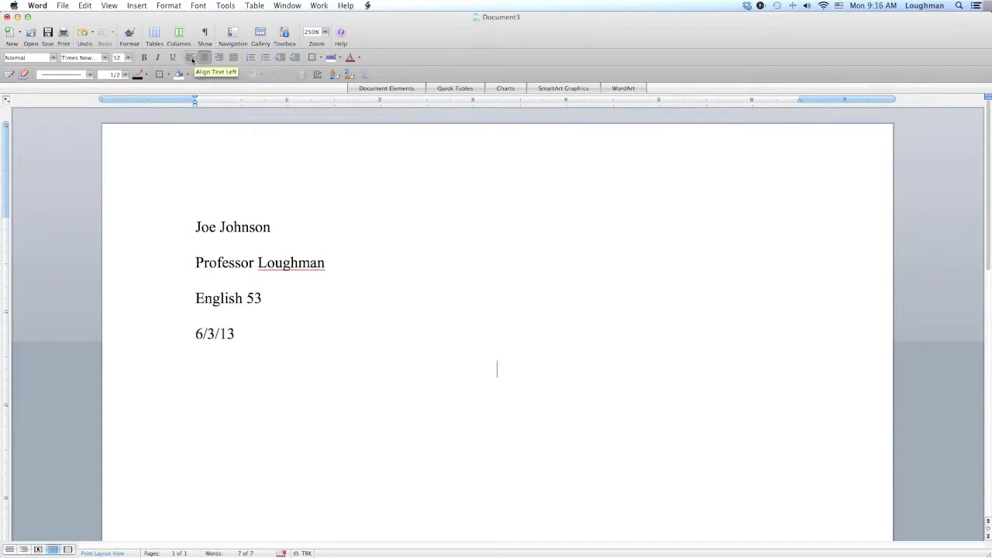
pyautogui.click(192, 59)
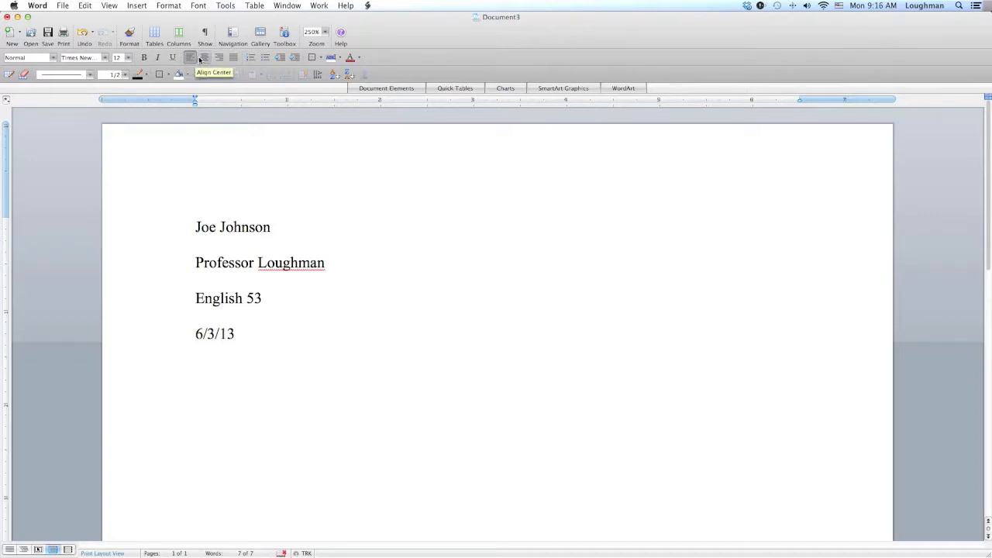
pyautogui.click(203, 59)
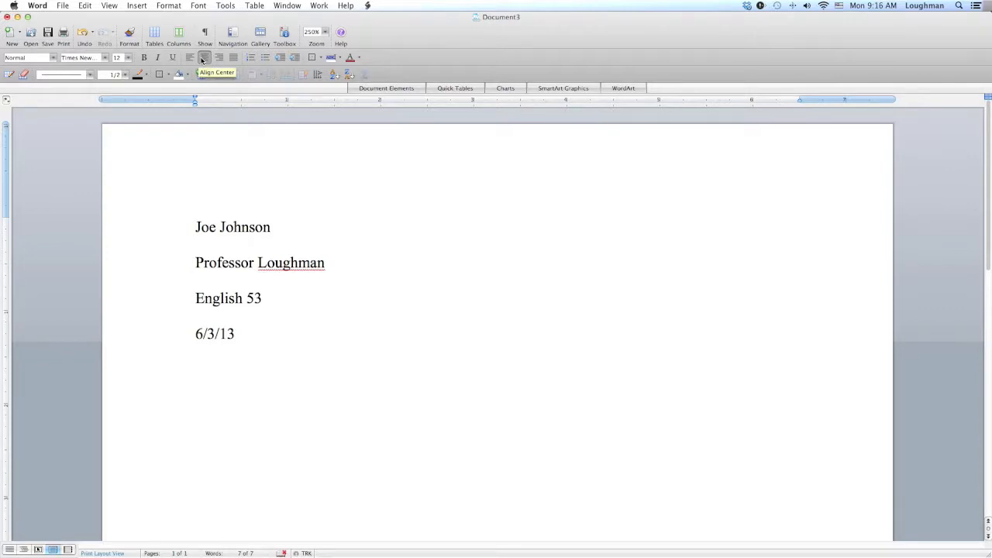
pyautogui.write("Your title shouldn'")
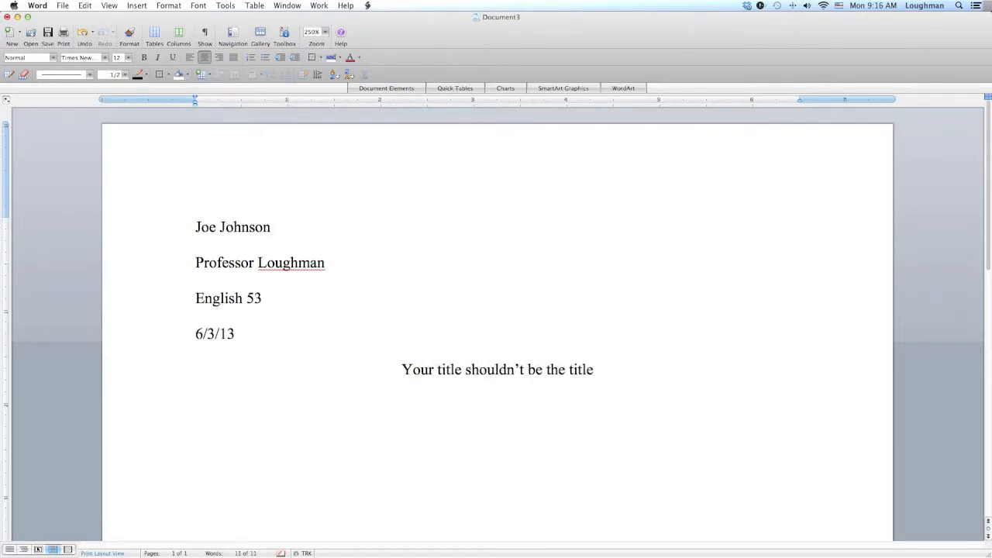
# - Extend the centered line into a two-sentence note about choosing your own title that helps the reader anticipate the essay
pyautogui.write('ompt')
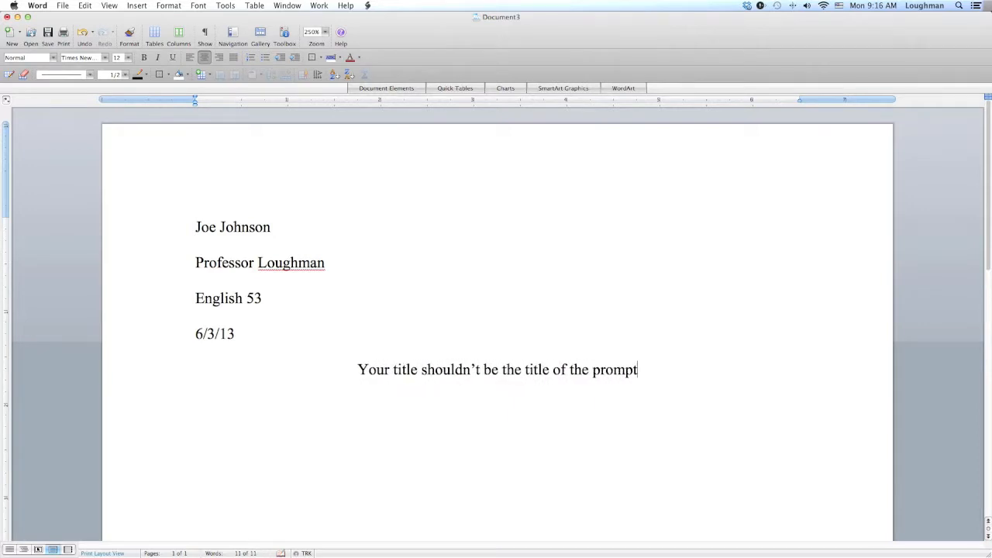
pyautogui.write('.  Your')
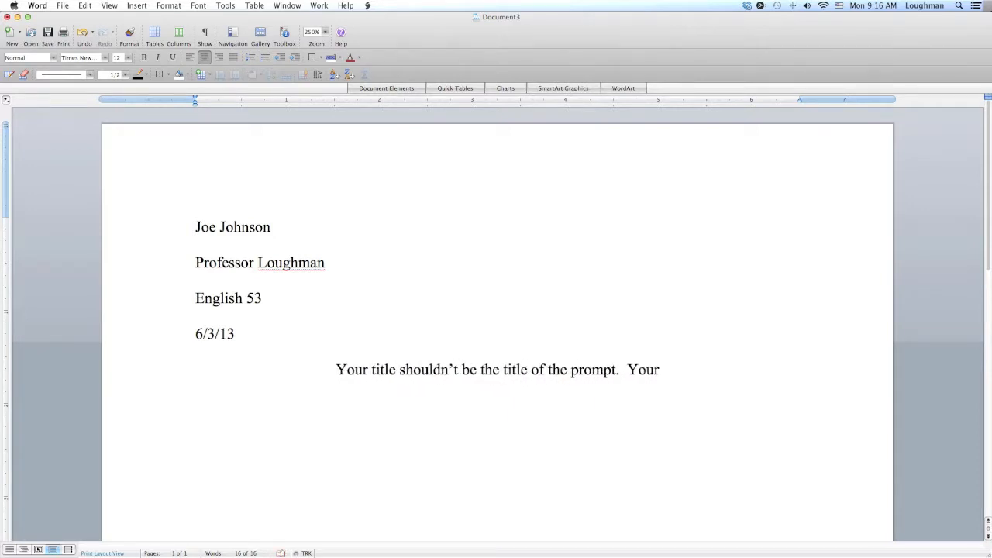
pyautogui.write(' title should be your own idea')
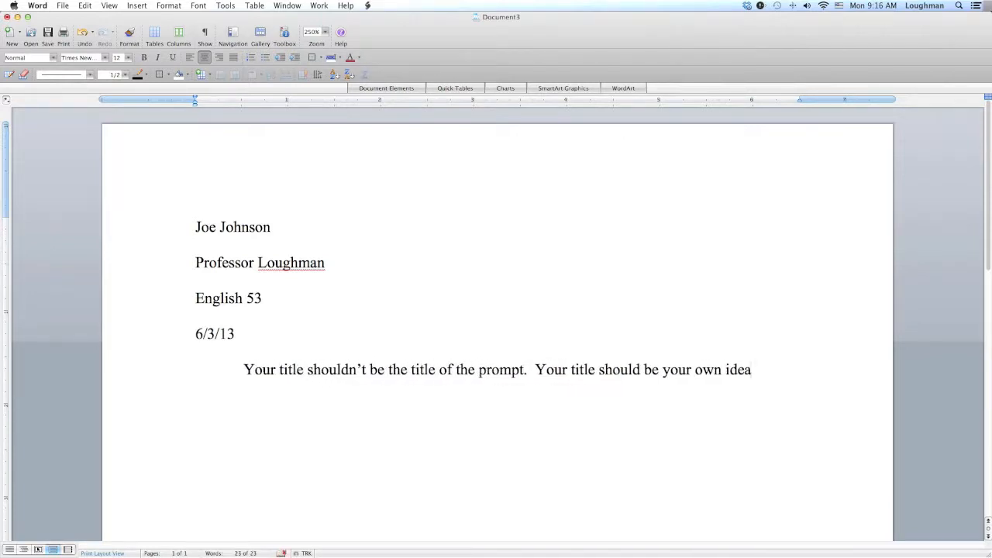
pyautogui.write(', that')
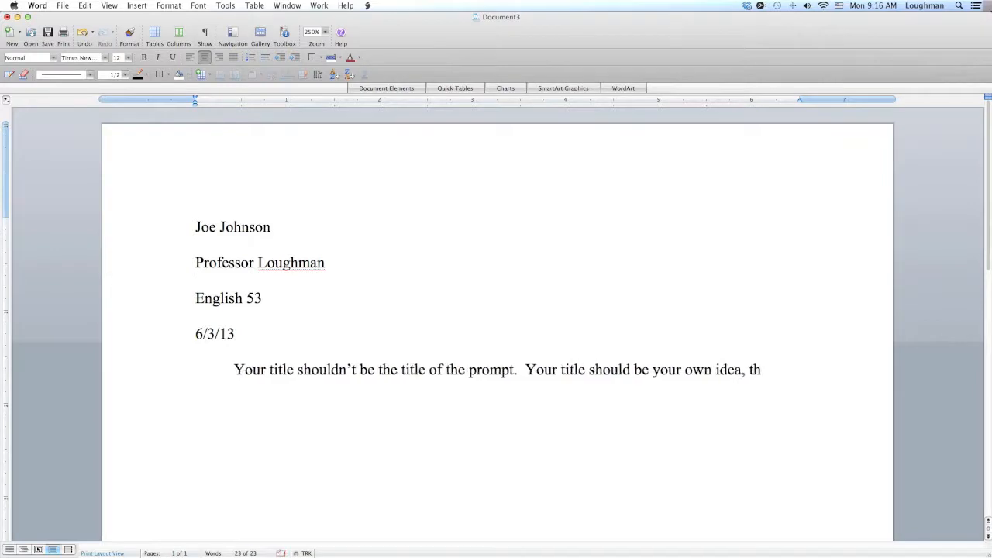
pyautogui.press('BackSpace')
pyautogui.press('BackSpace')
pyautogui.press('BackSpace')
pyautogui.press('BackSpace')
pyautogui.press('BackSpace')
pyautogui.write('wh')
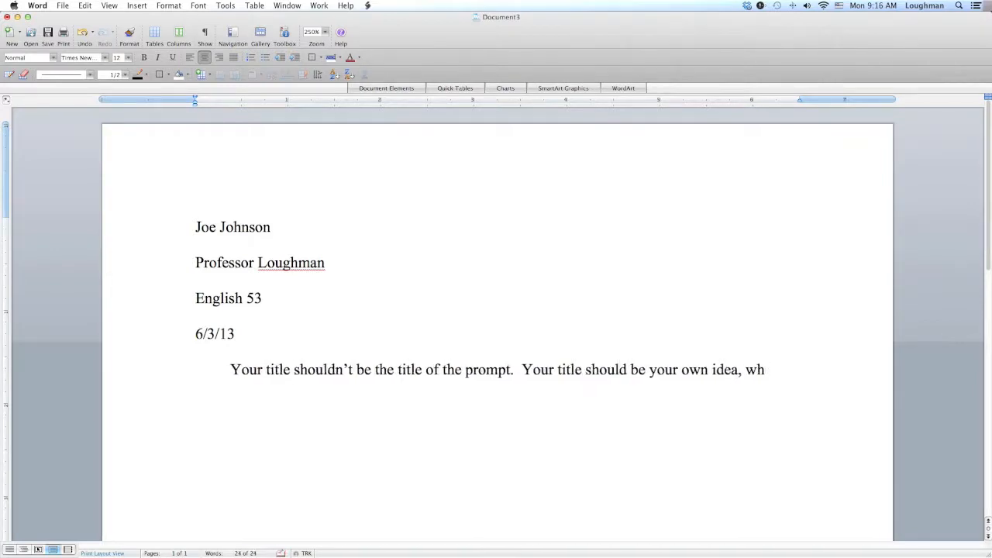
pyautogui.write('ich helpts')
pyautogui.press('BackSpace')
pyautogui.press('BackSpace')
pyautogui.write('s the reader')
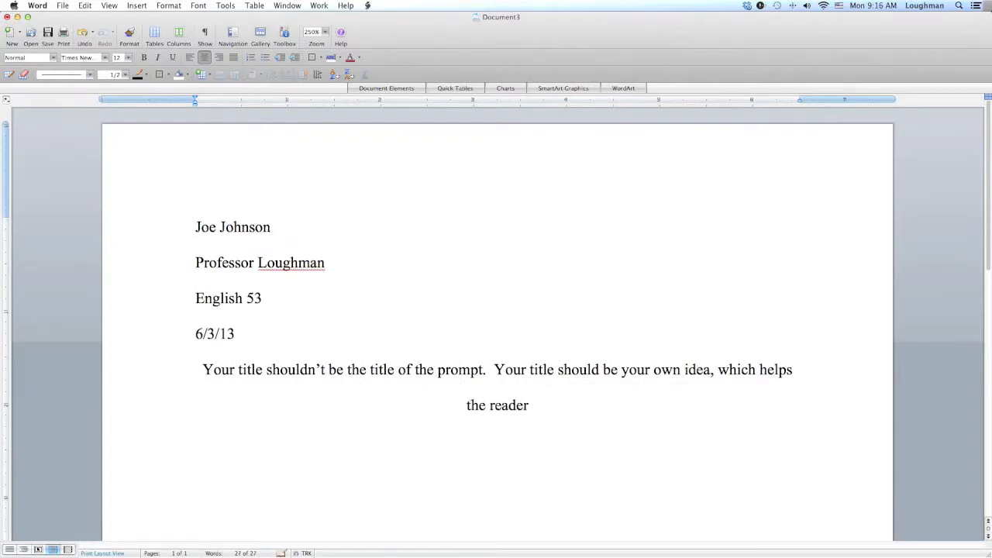
pyautogui.write(' anticipate')
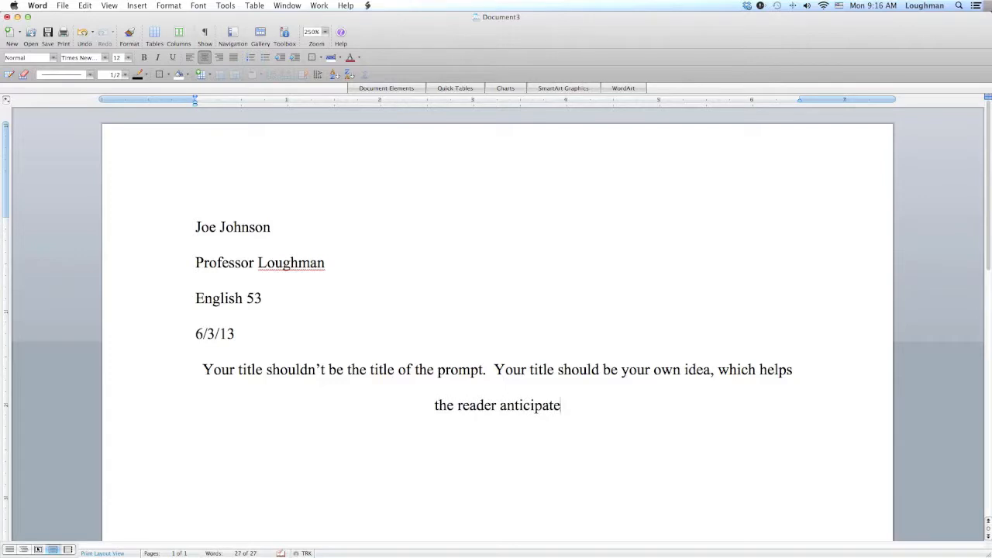
pyautogui.write(' w')
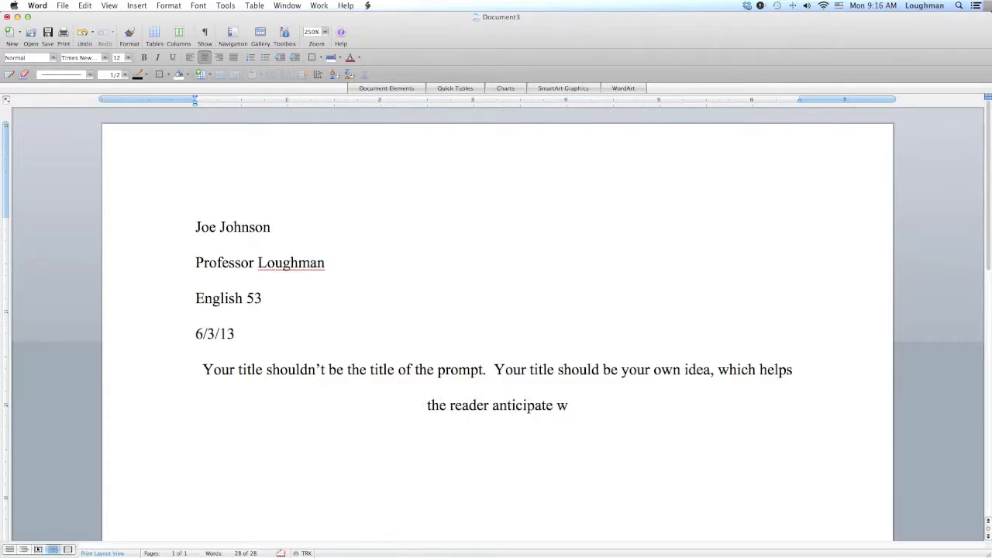
pyautogui.write('hat your essay is a')
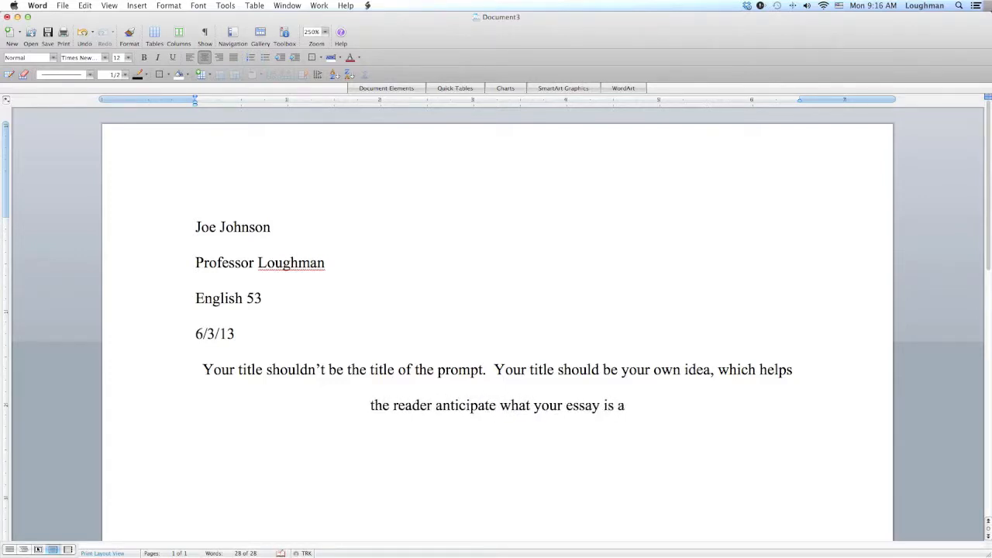
pyautogui.write('bout.')
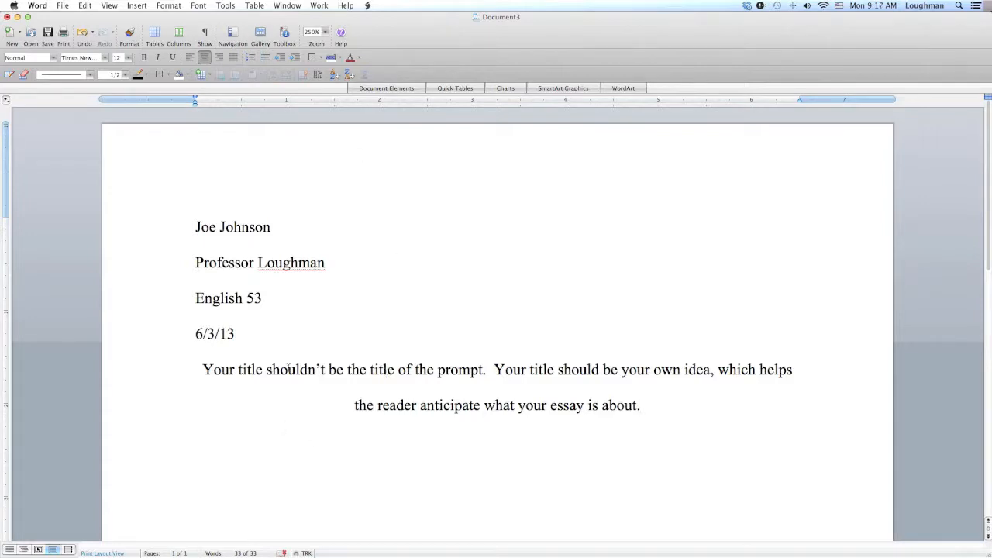
# - Replace the centered line's text with the title The Cook Doesn't Clean
pyautogui.moveTo(202, 371); pyautogui.dragTo(640, 415)
pyautogui.press('BackSpace')
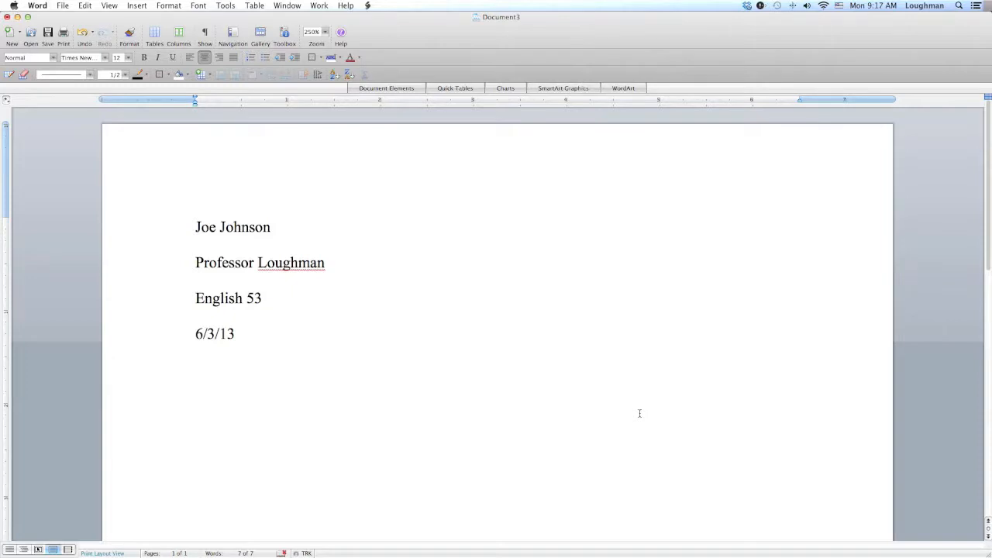
pyautogui.write("The Cook Doesn't Clean")
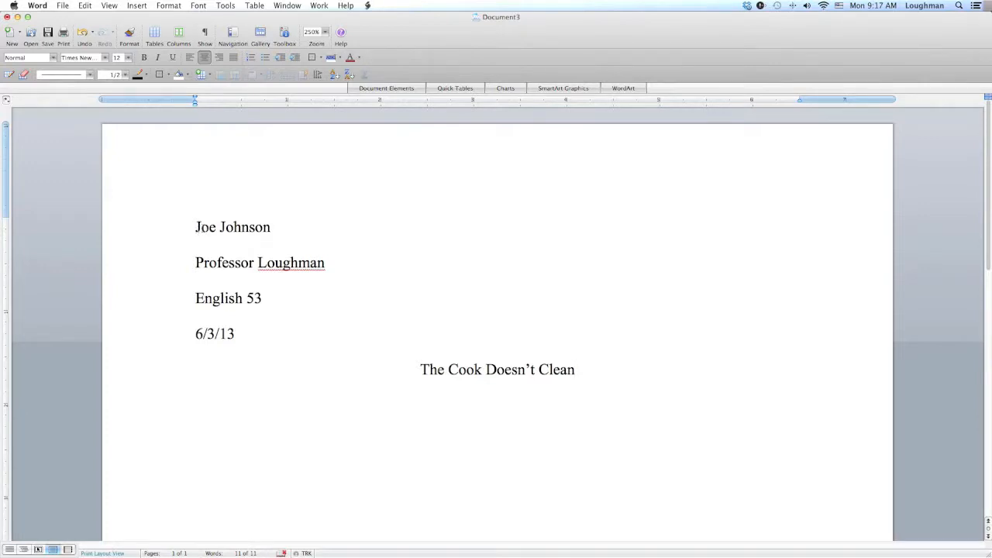
# - Highlight the four heading lines and then the title to review their placement
pyautogui.moveTo(196, 227); pyautogui.dragTo(245, 345)
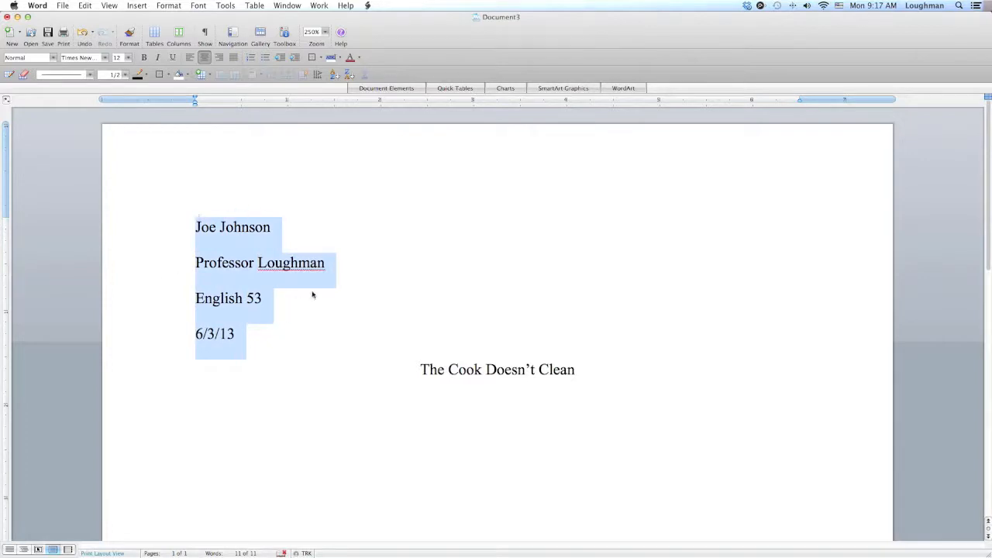
pyautogui.click(235, 341)
pyautogui.click(419, 370)
pyautogui.moveTo(419, 370); pyautogui.dragTo(535, 380)
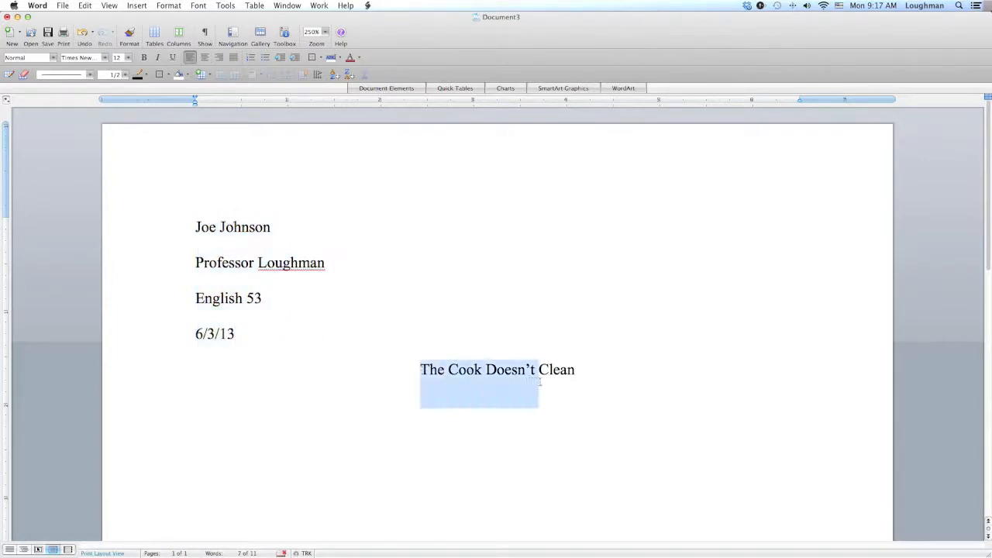
# - Start a left-aligned, indented first paragraph below the title: And you start your essay right here. Everyone should start their essay on the same line
pyautogui.click(586, 375)
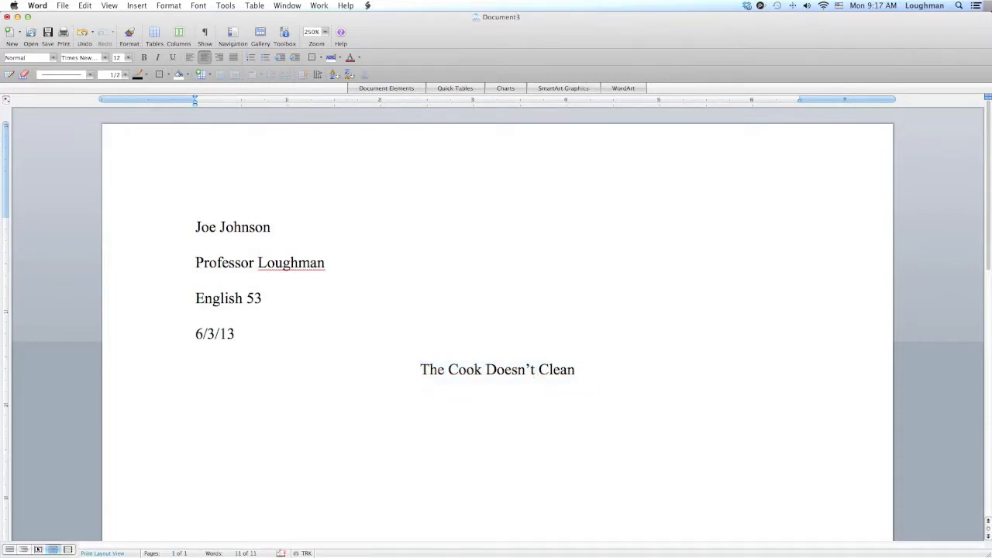
pyautogui.click(190, 59)
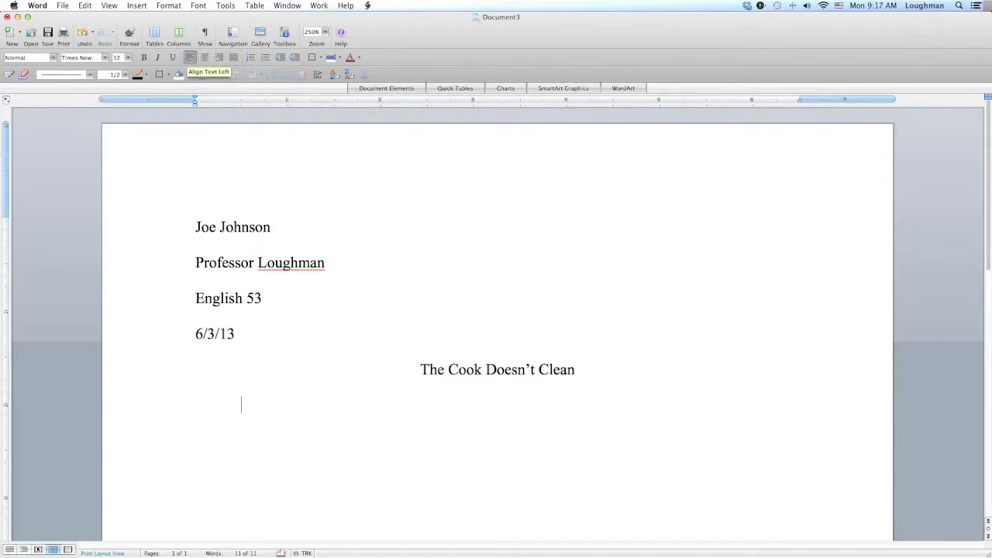
pyautogui.press('Tab')
pyautogui.write('And o')
pyautogui.press('BackSpace')
pyautogui.write('you start your')
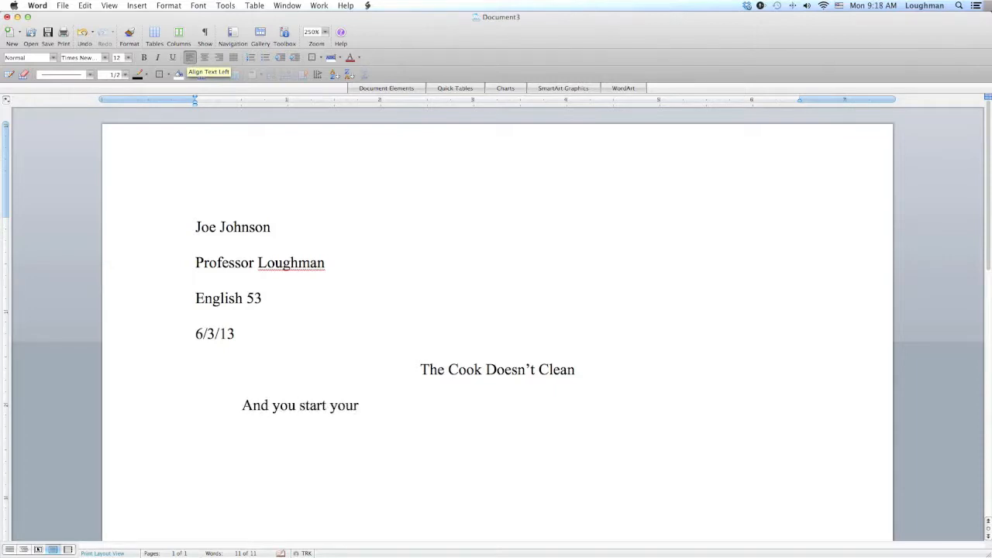
pyautogui.write(' essay right here.  Everyo')
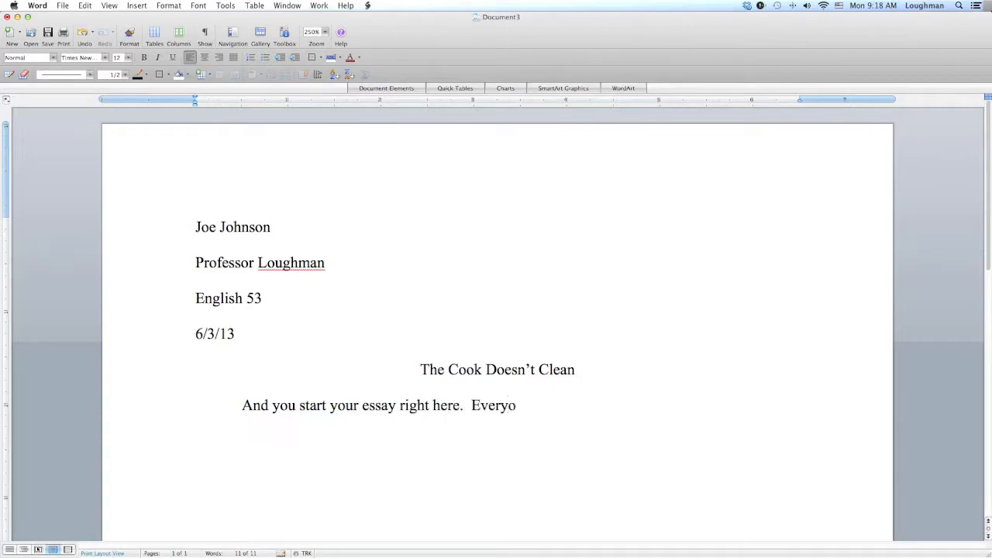
pyautogui.write('ne should start t')
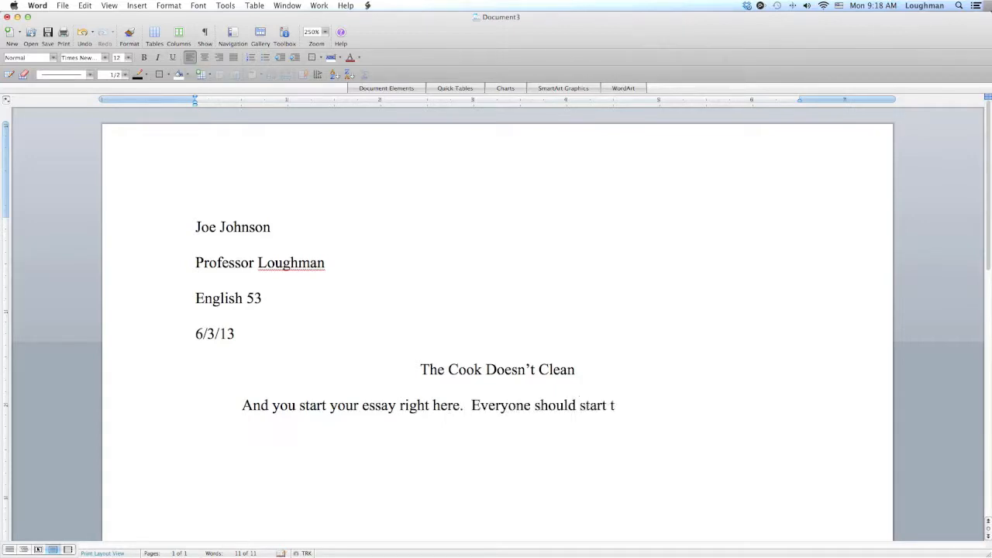
pyautogui.write('heir essay on the same line.')
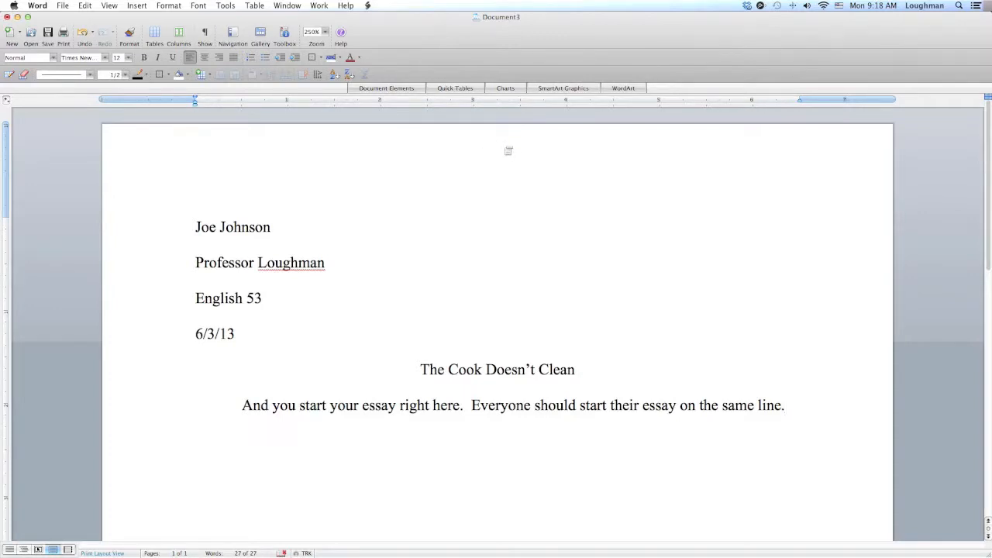
# - Open the header and insert a right-aligned page number shown on the first page
pyautogui.doubleClick(271, 216)
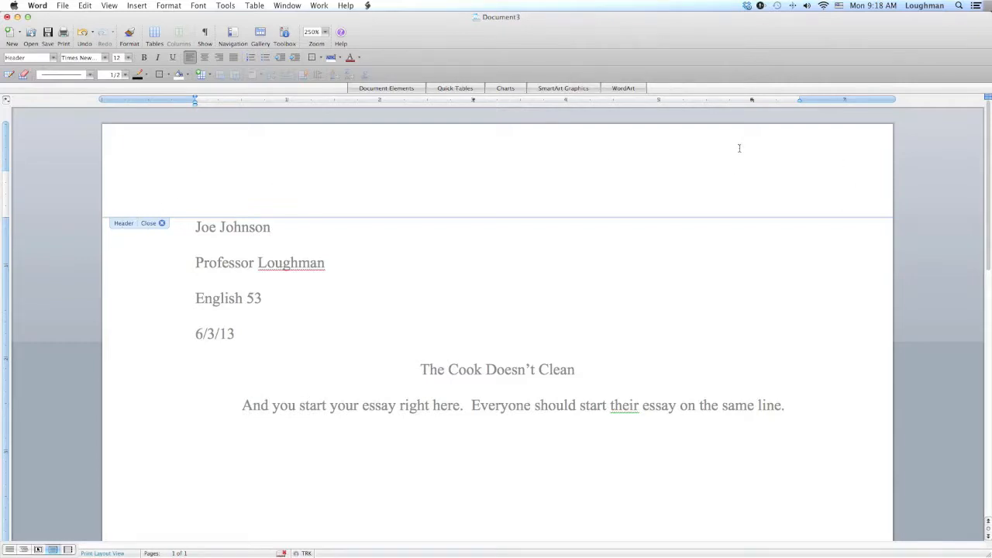
pyautogui.doubleClick(488, 324)
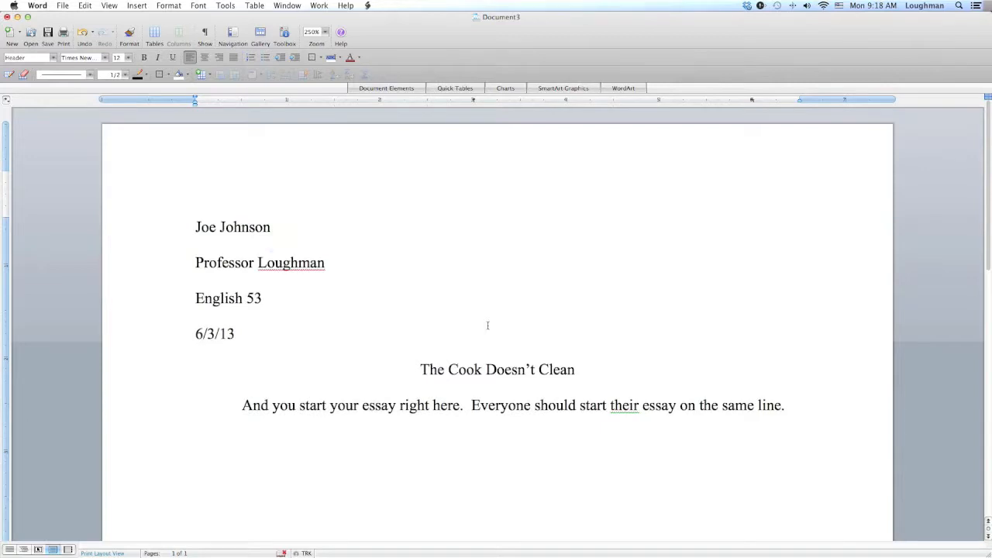
pyautogui.click(197, 226)
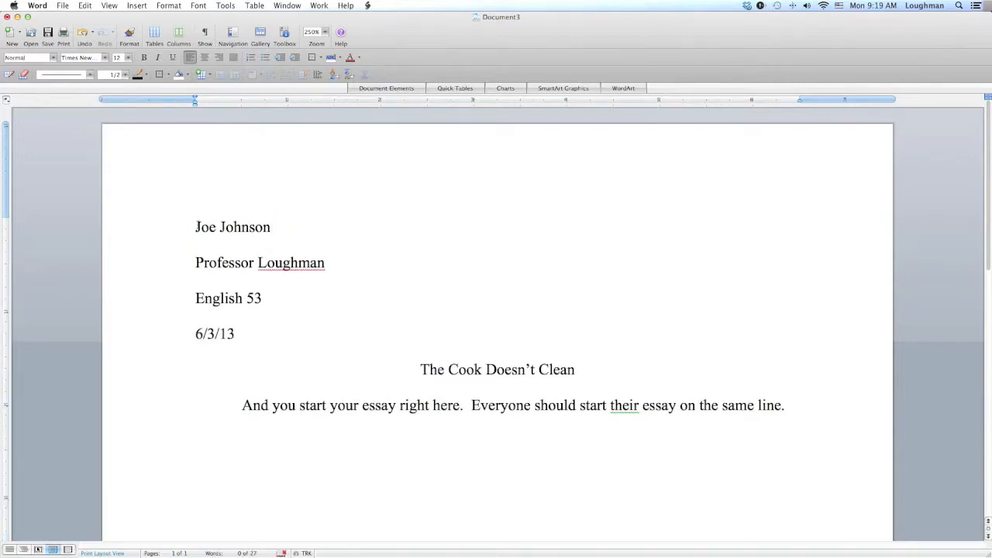
pyautogui.click(241, 263)
pyautogui.doubleClick(337, 152)
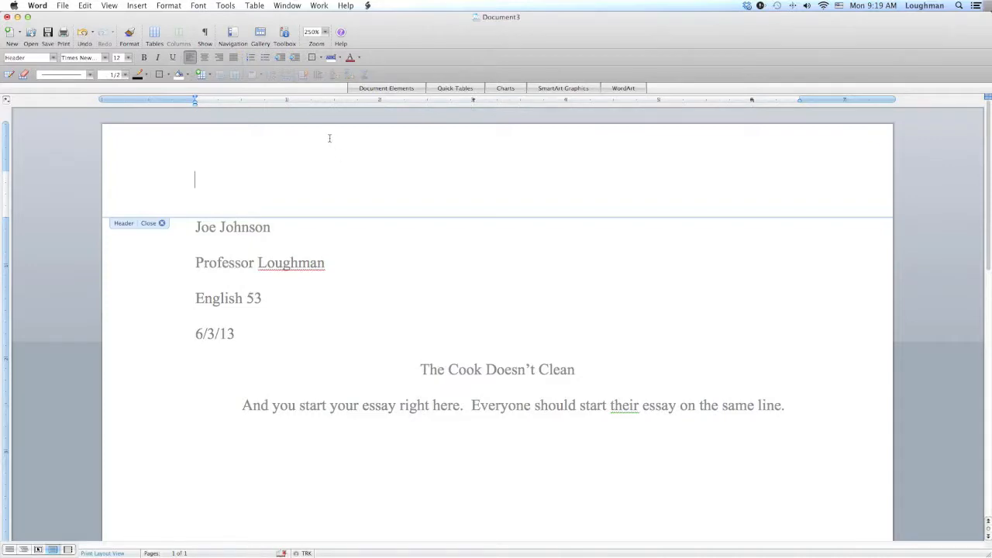
pyautogui.click(137, 6)
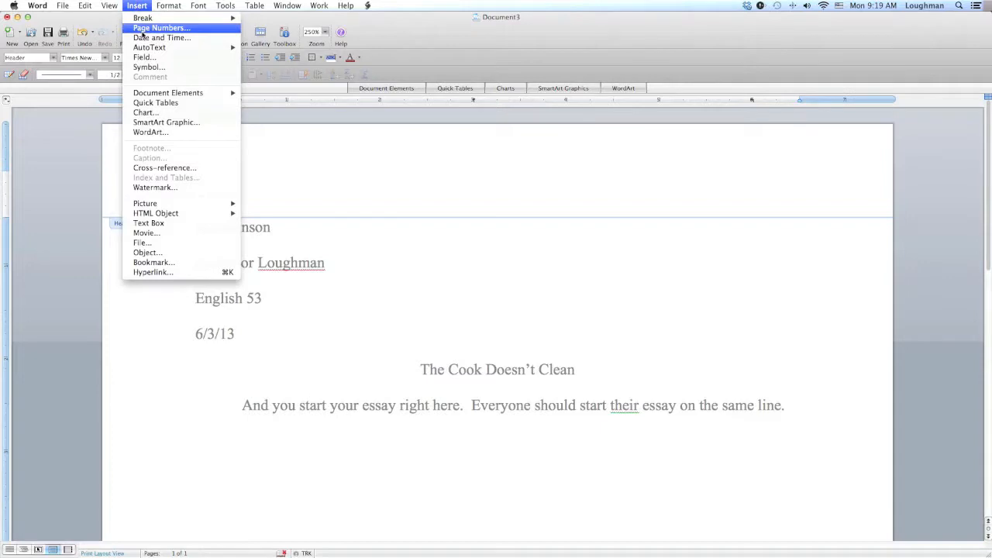
pyautogui.click(143, 31)
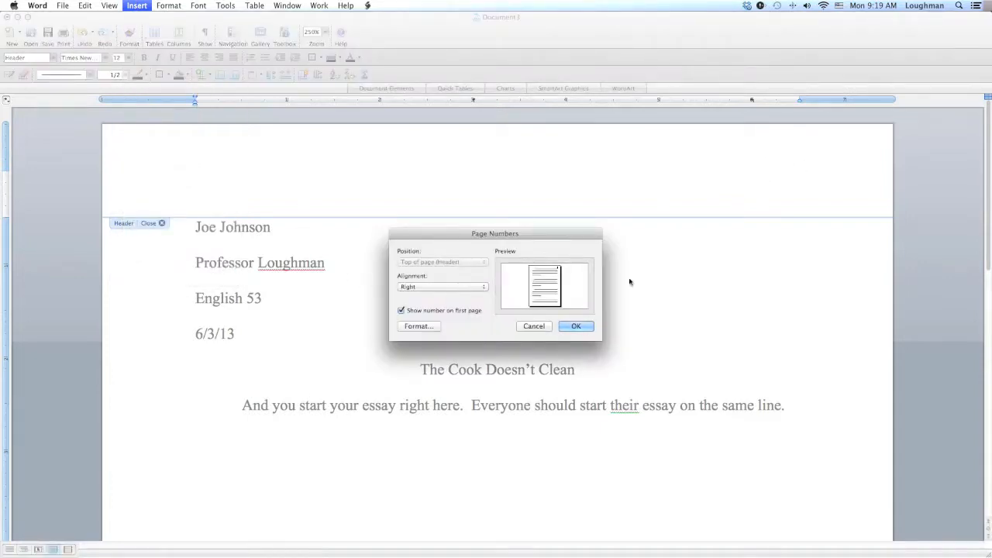
pyautogui.click(576, 327)
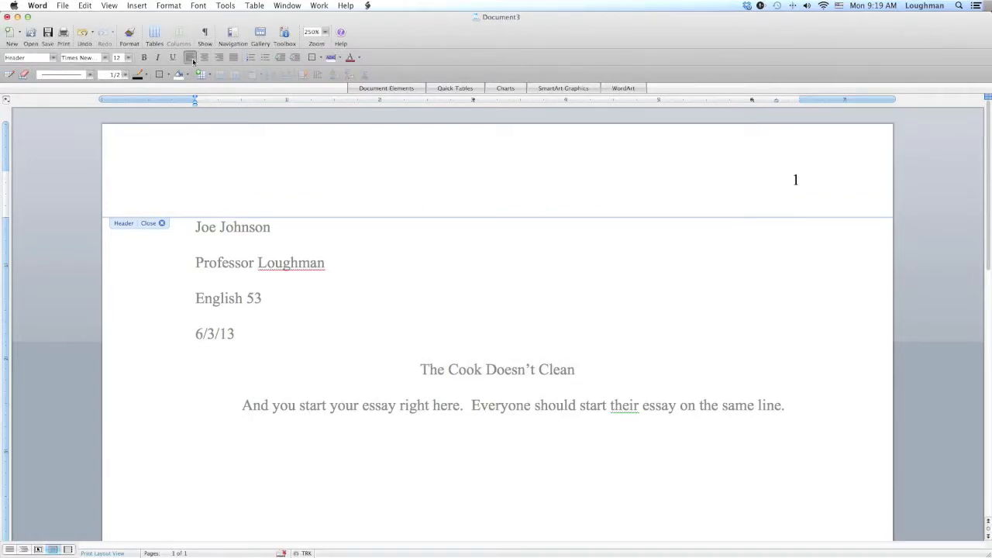
# - Right-align the header and enter the student's last name before the page number
pyautogui.click(218, 62)
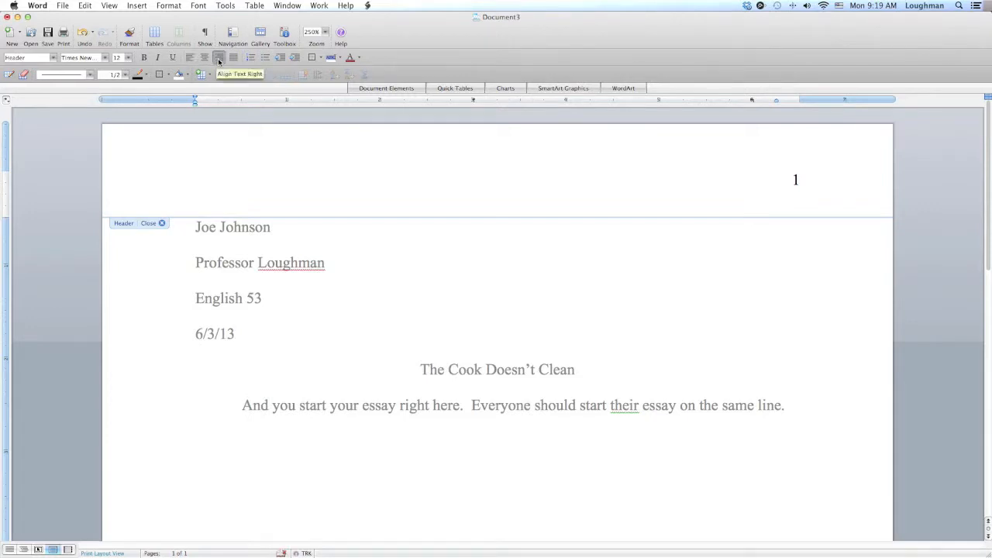
pyautogui.write('Johnson')
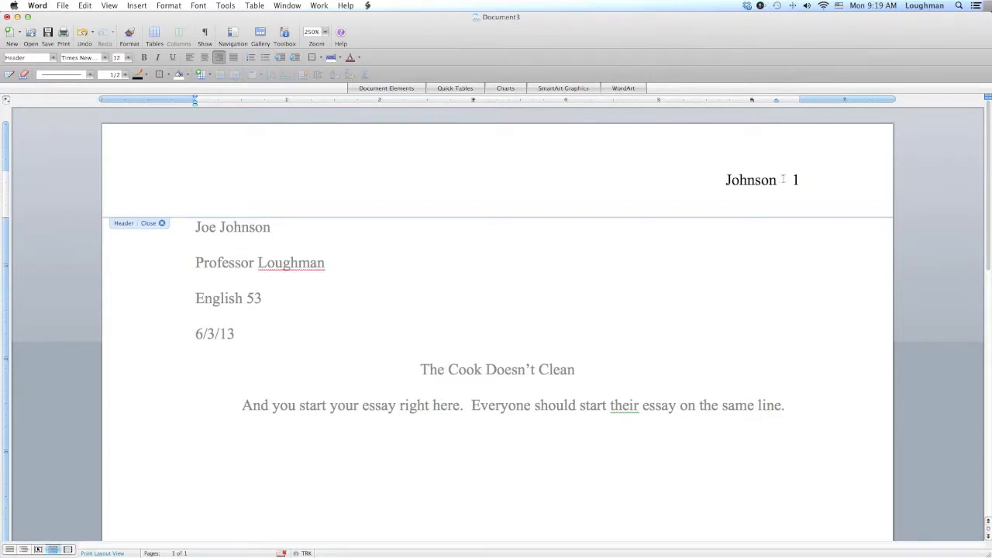
# - Examine the header's last name and page number field, then return to the body text
pyautogui.doubleClick(535, 269)
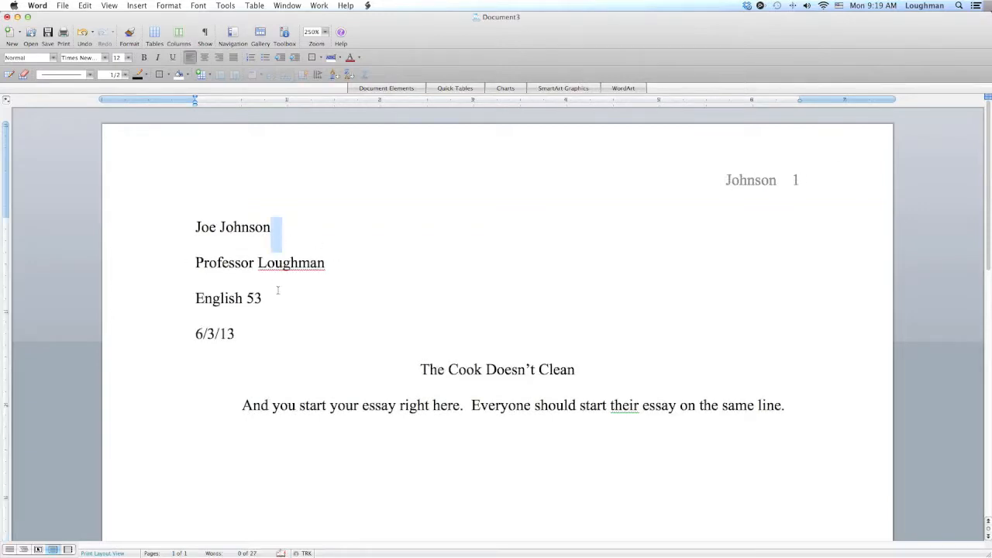
pyautogui.click(792, 410)
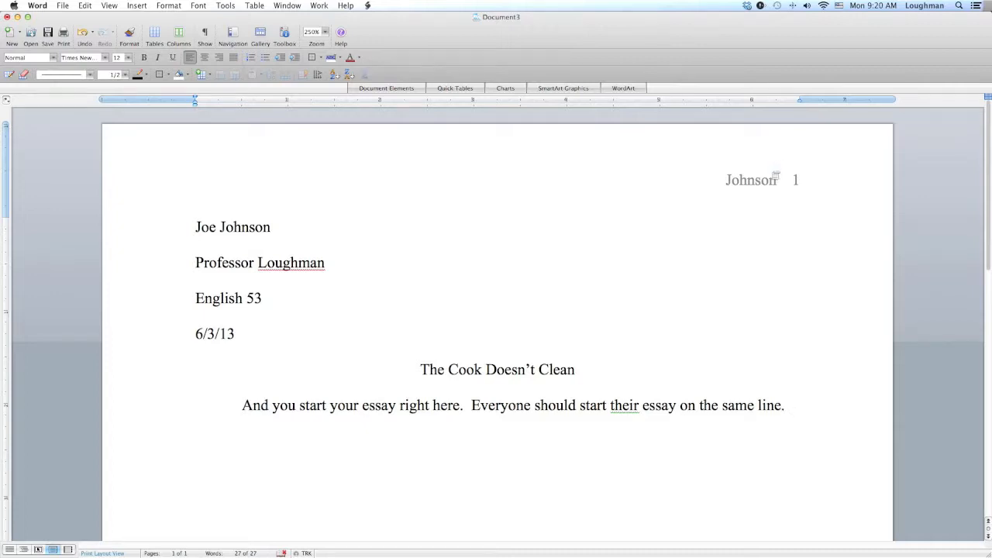
pyautogui.doubleClick(772, 170)
pyautogui.click(797, 179)
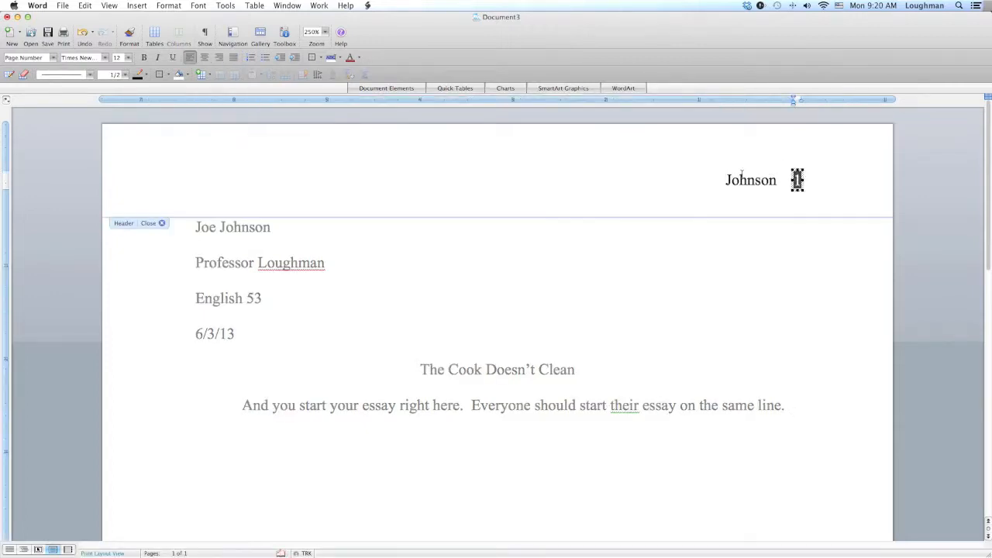
pyautogui.click(137, 6)
pyautogui.click(423, 186)
pyautogui.doubleClick(744, 180)
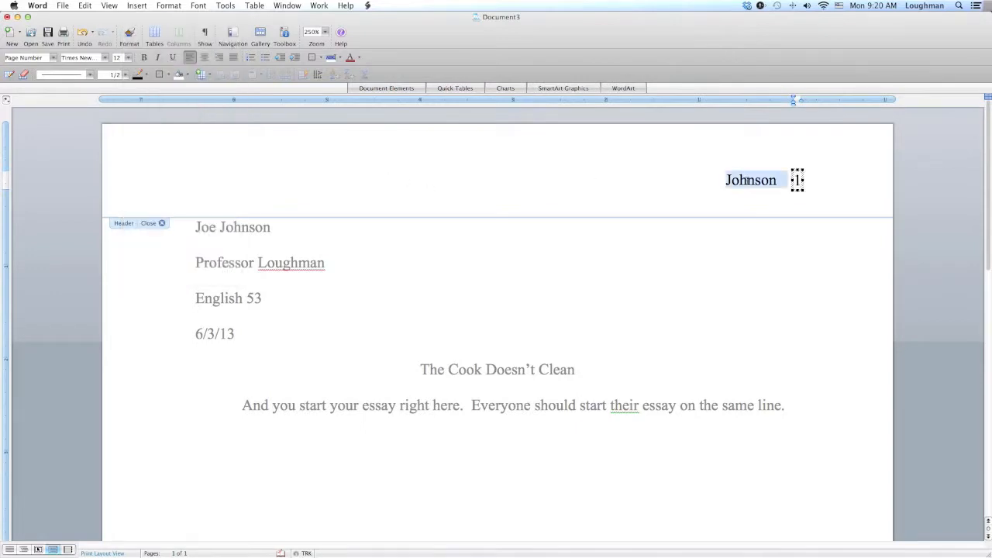
pyautogui.click(721, 213)
pyautogui.doubleClick(712, 266)
# - Add two blank lines after the paragraph and insert a page break to start a second page
pyautogui.press('Return')
pyautogui.press('Return')
pyautogui.scroll(-10, 496, 326)
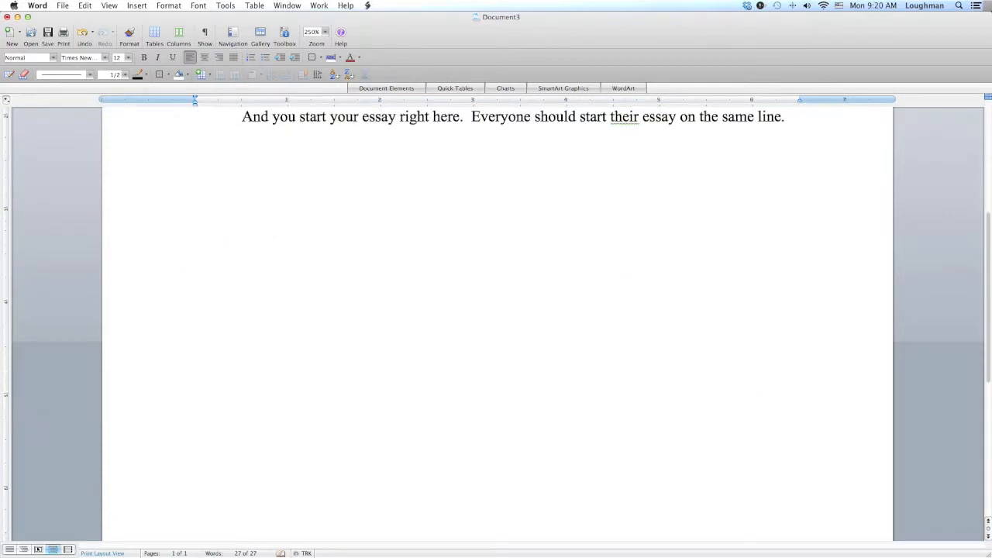
pyautogui.press('super+Return')
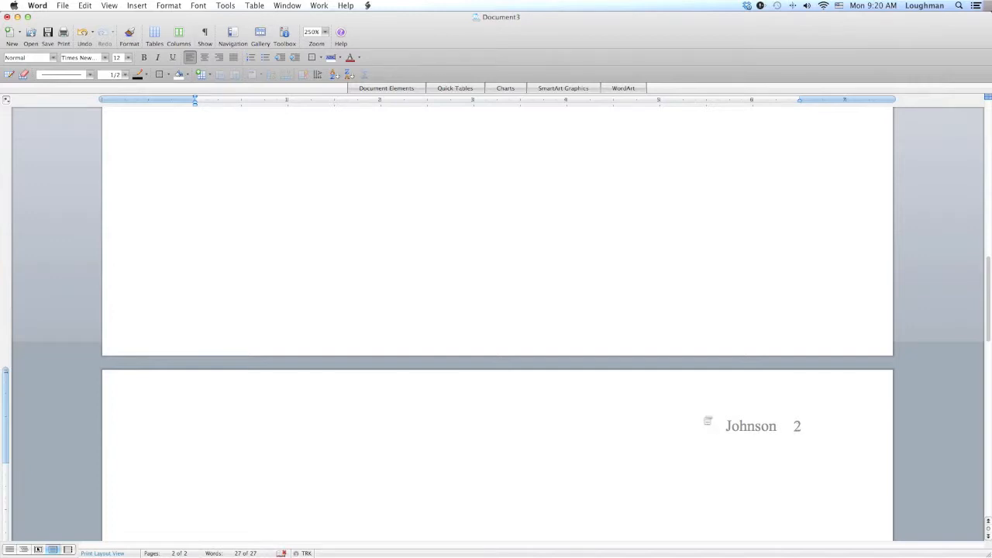
# - Replace the header's page number field with a typed 1 and return to the body text
pyautogui.scroll(10, 714, 421)
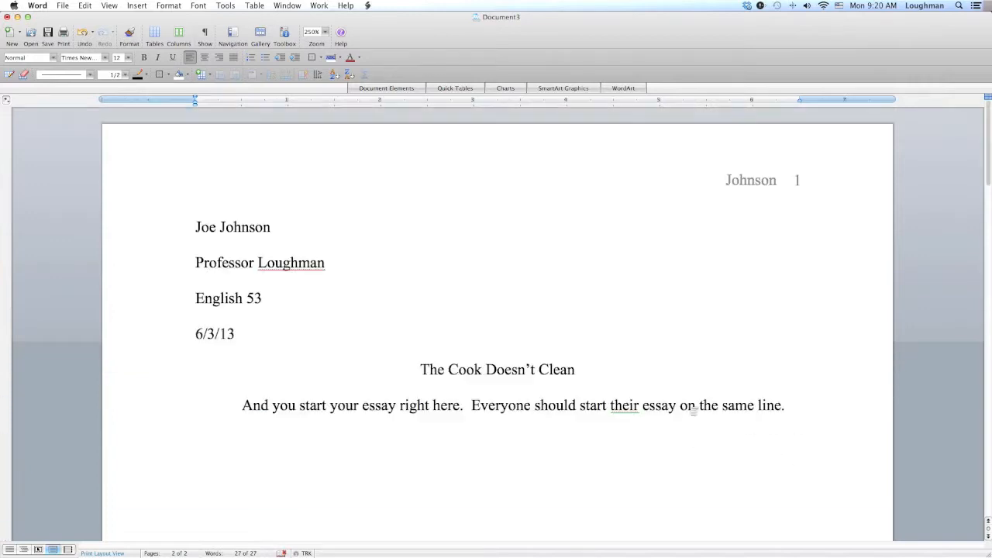
pyautogui.doubleClick(803, 181)
pyautogui.click(798, 180)
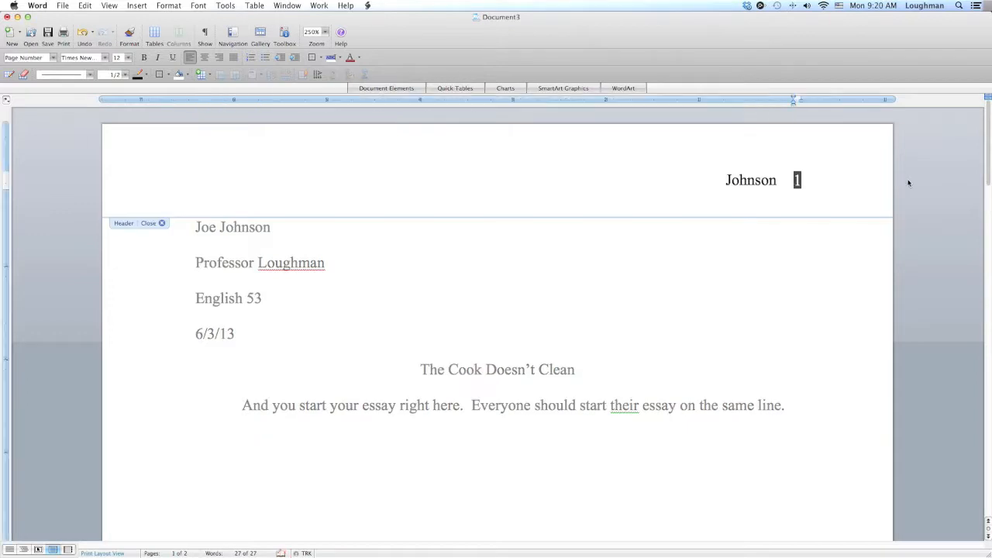
pyautogui.press('Delete')
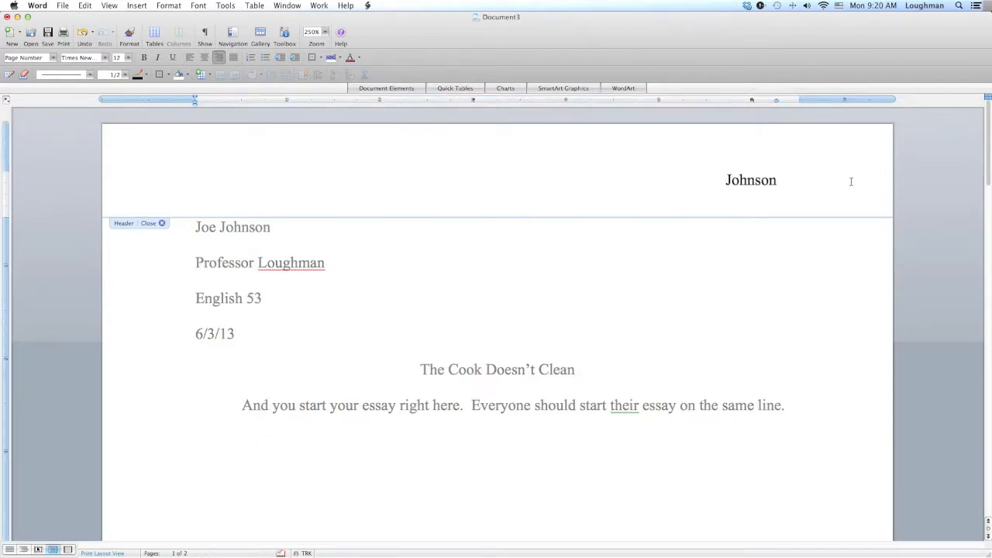
pyautogui.doubleClick(791, 180)
pyautogui.press('Delete')
pyautogui.write('1')
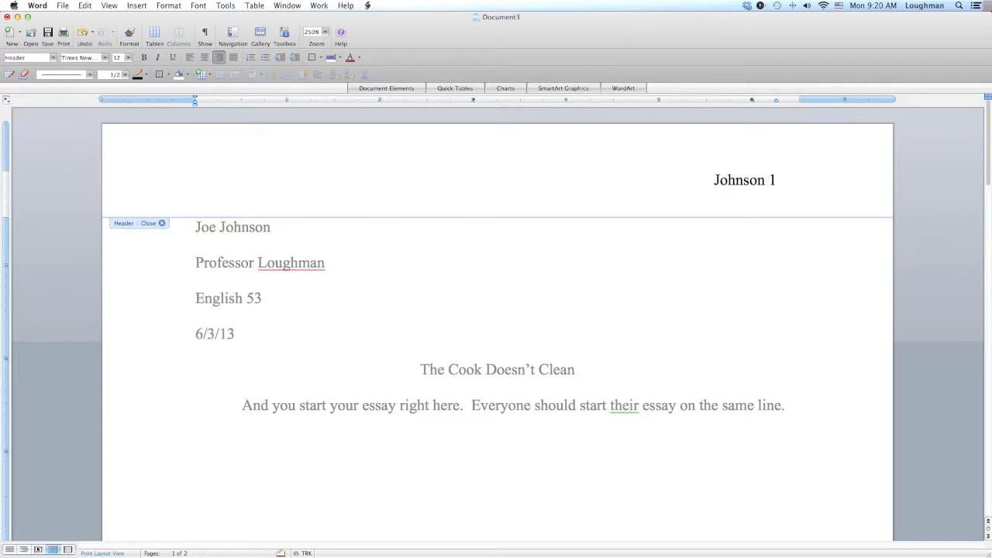
pyautogui.doubleClick(693, 303)
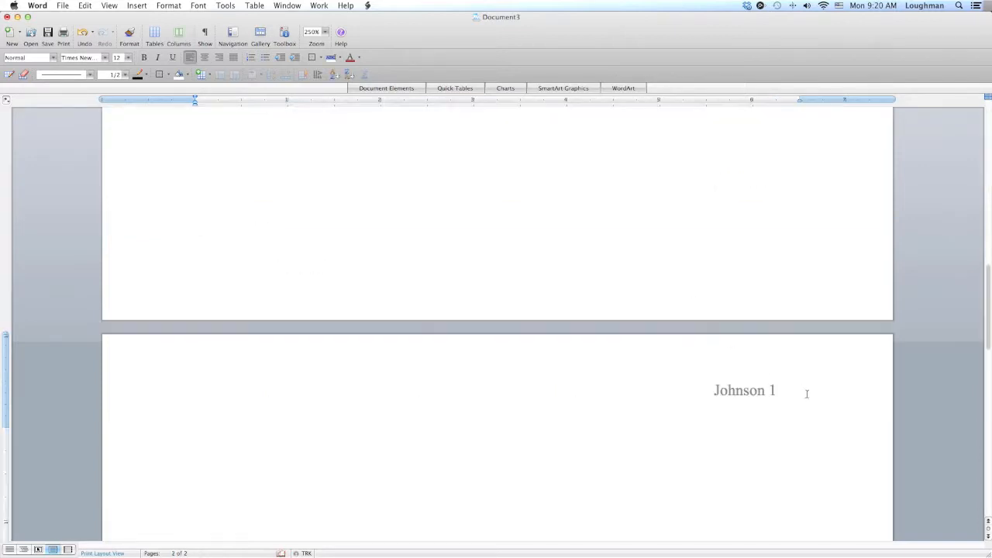
# - Check the second page's header, then delete the typed 1 from the header
pyautogui.scroll(-3, 582, 358)
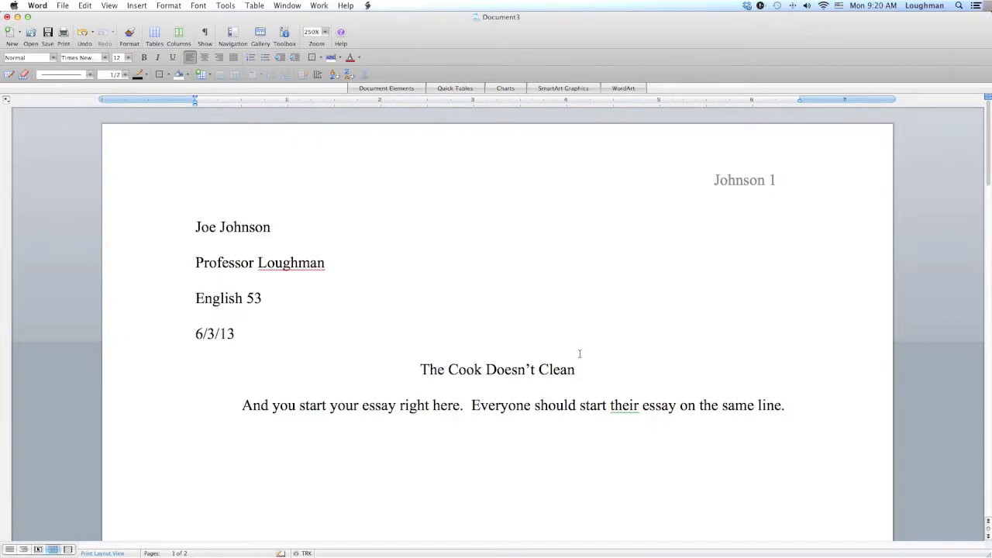
pyautogui.scroll(-14, 718, 262)
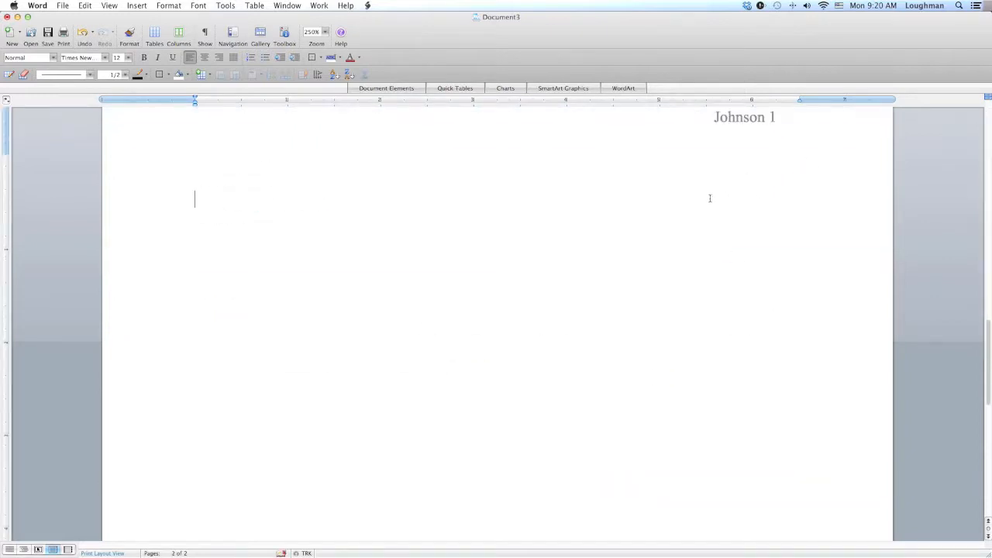
pyautogui.scroll(14, 709, 199)
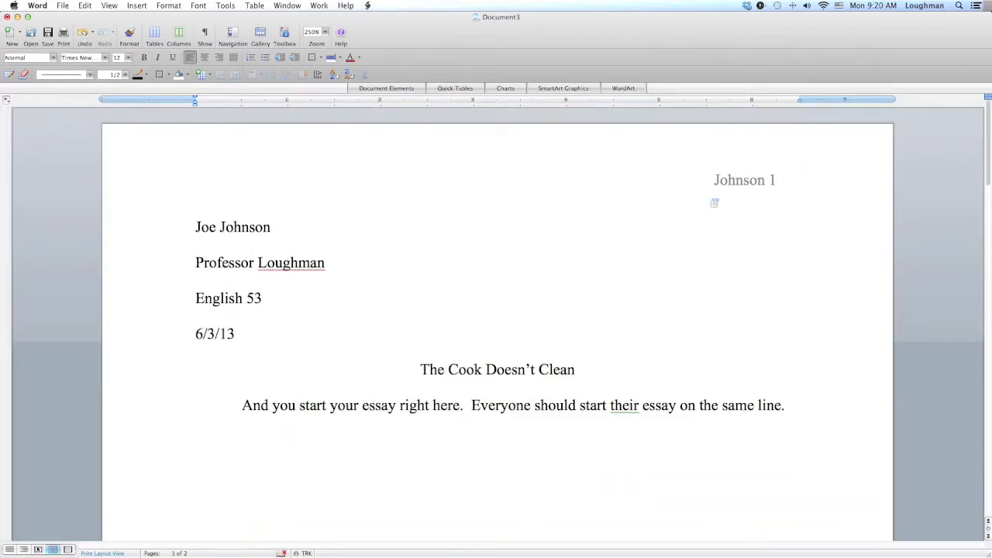
pyautogui.scroll(-14, 717, 201)
pyautogui.doubleClick(766, 181)
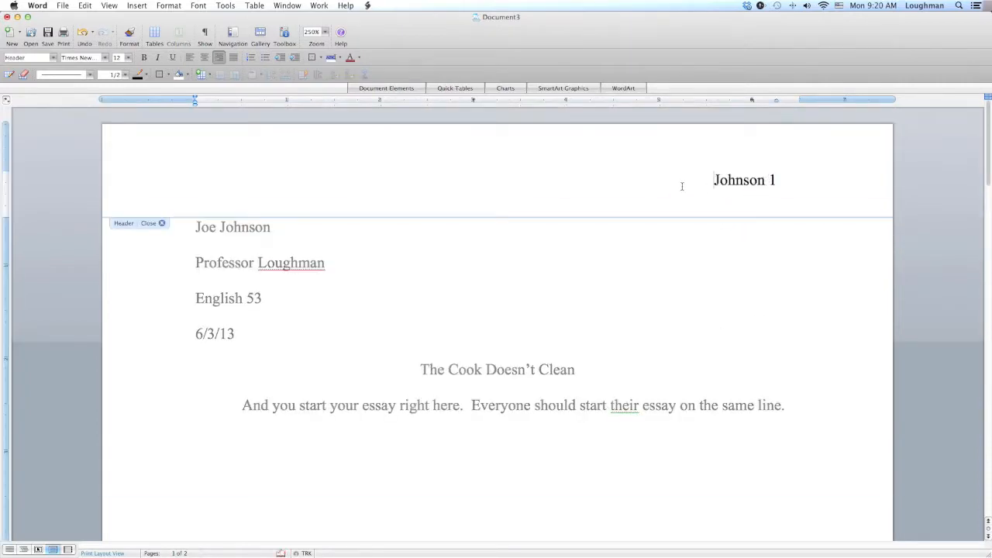
pyautogui.doubleClick(771, 183)
pyautogui.press('Delete')
# - Insert a right-aligned page number, shown on the first page, after the header's last name and return to the body
pyautogui.click(137, 5)
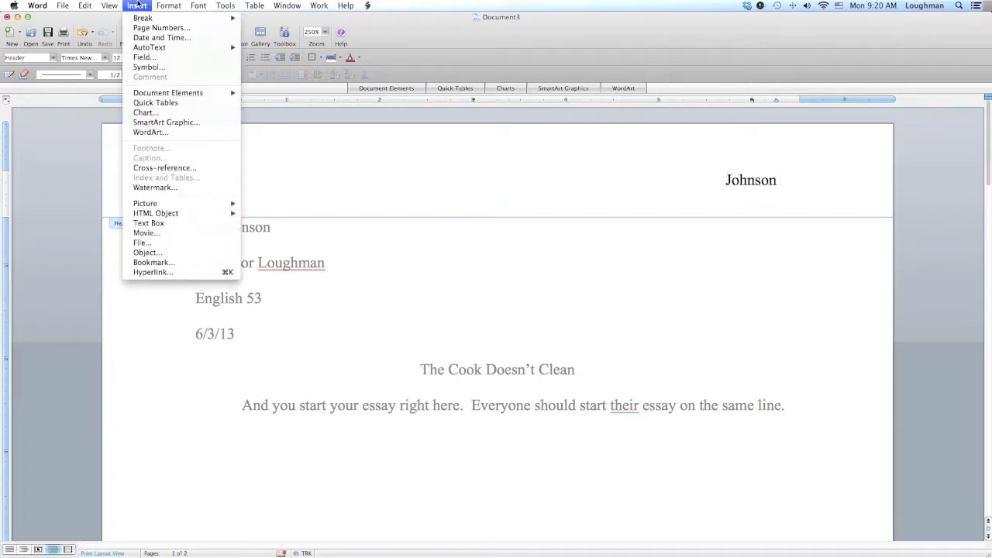
pyautogui.click(162, 27)
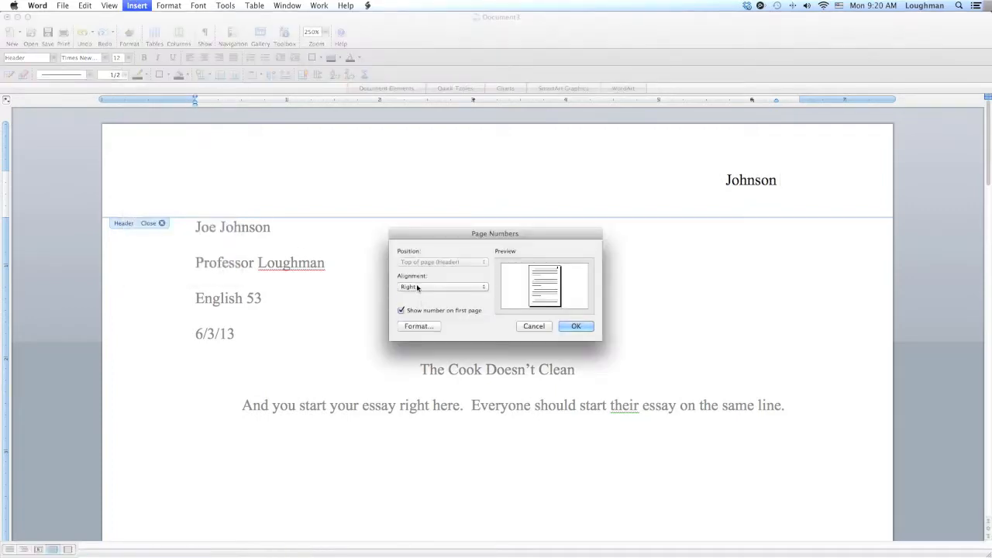
pyautogui.click(568, 325)
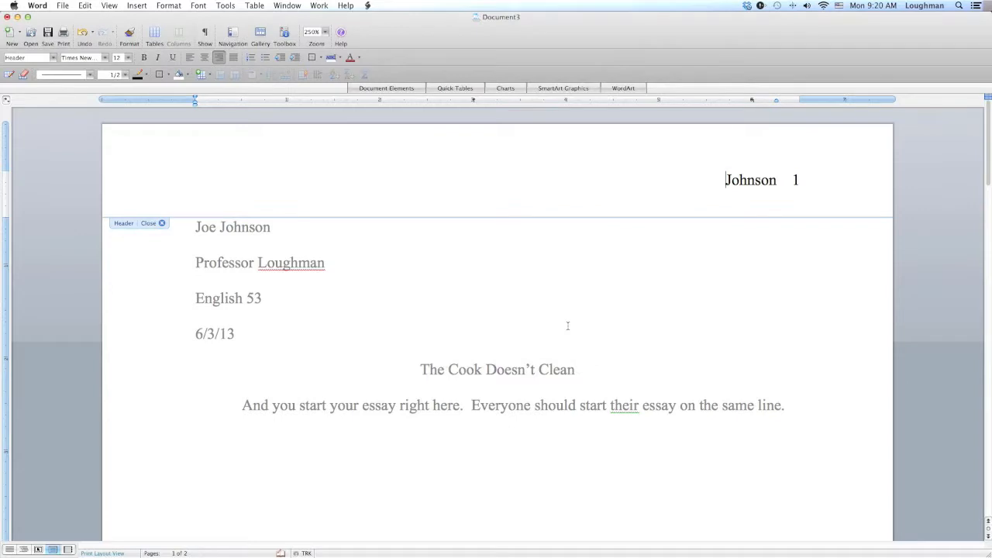
pyautogui.doubleClick(704, 283)
pyautogui.click(633, 316)
# - Examine both pages' headers and the essay's heading, title and first paragraph
pyautogui.scroll(-10, 635, 316)
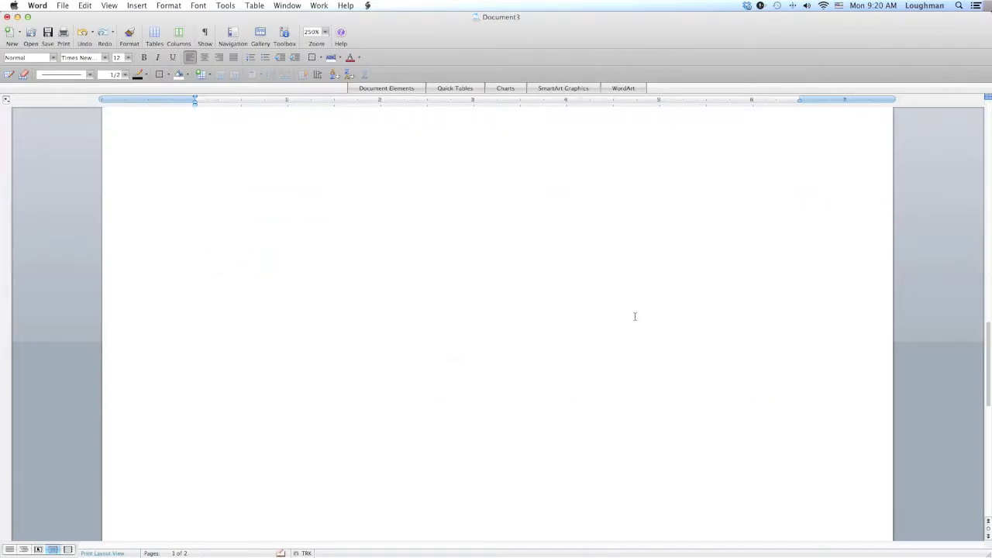
pyautogui.scroll(5, 635, 316)
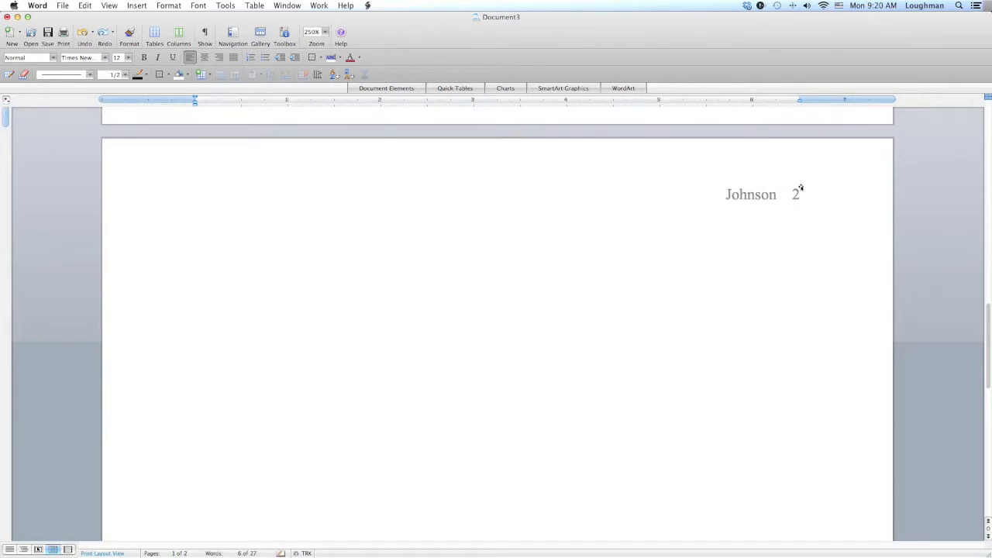
pyautogui.scroll(10, 449, 162)
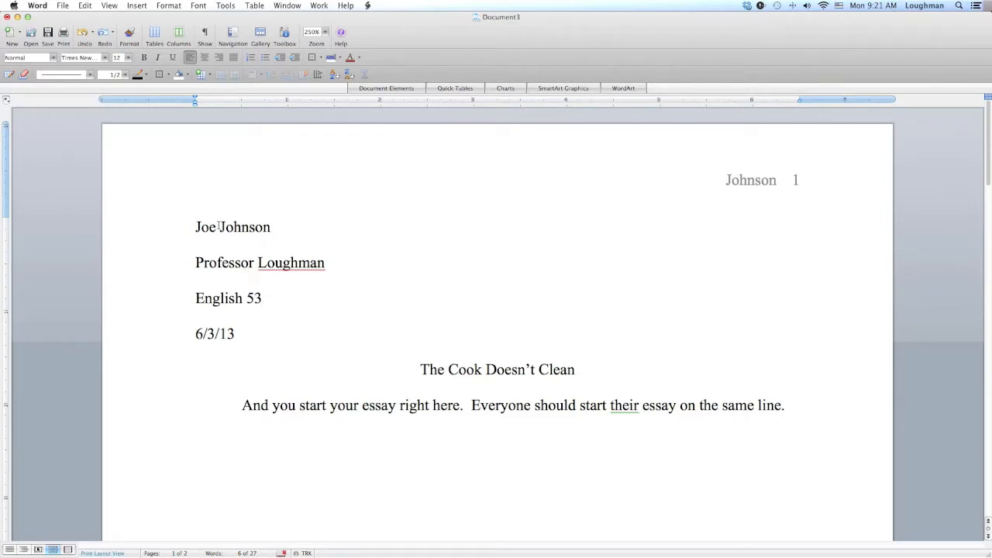
pyautogui.click(239, 335)
pyautogui.click(578, 371)
pyautogui.click(243, 406)
pyautogui.doubleClick(654, 174)
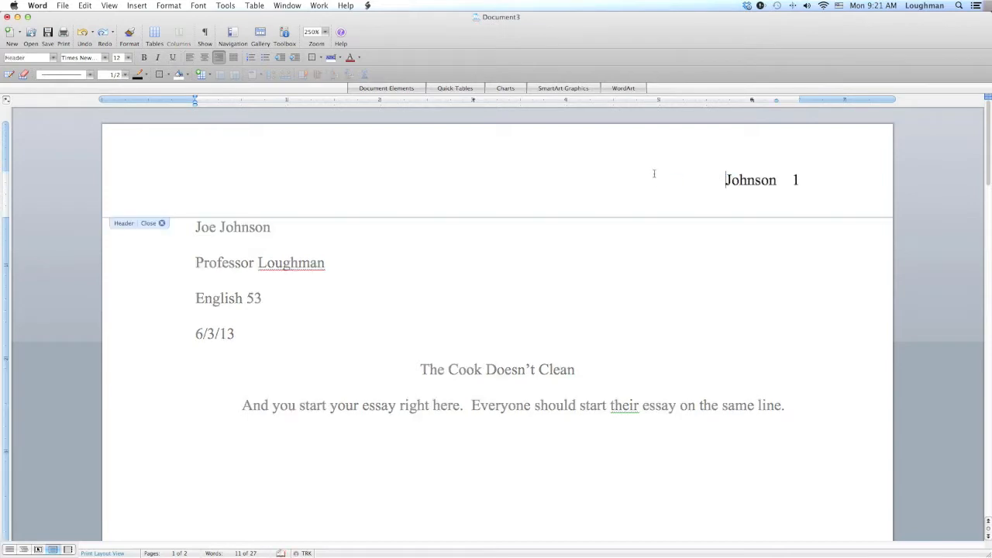
pyautogui.doubleClick(505, 397)
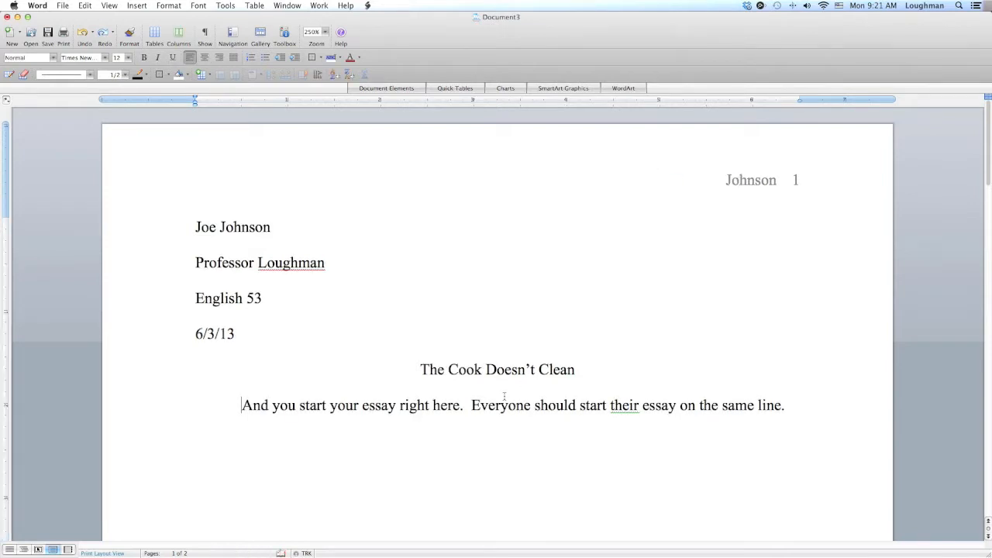
pyautogui.moveTo(590, 543)
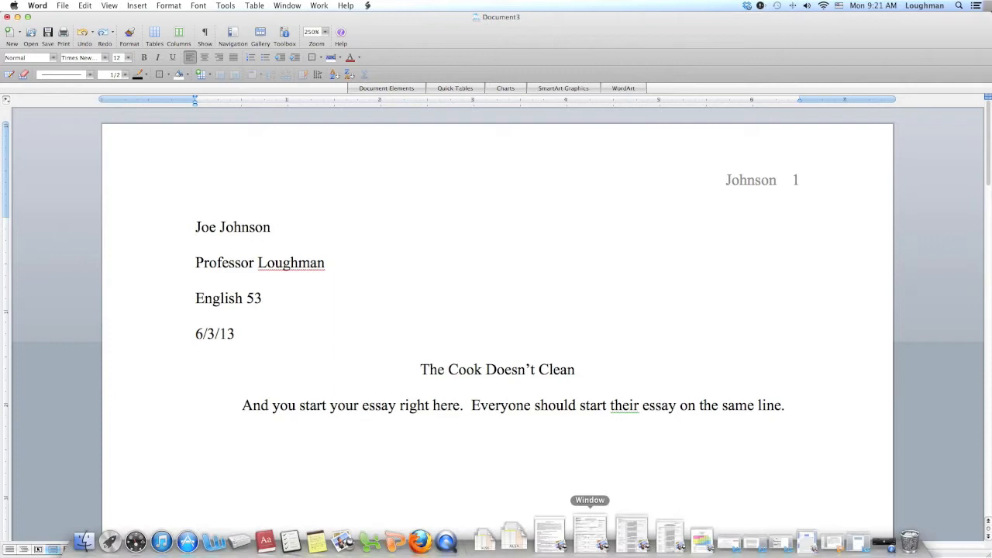
pyautogui.click(851, 541)
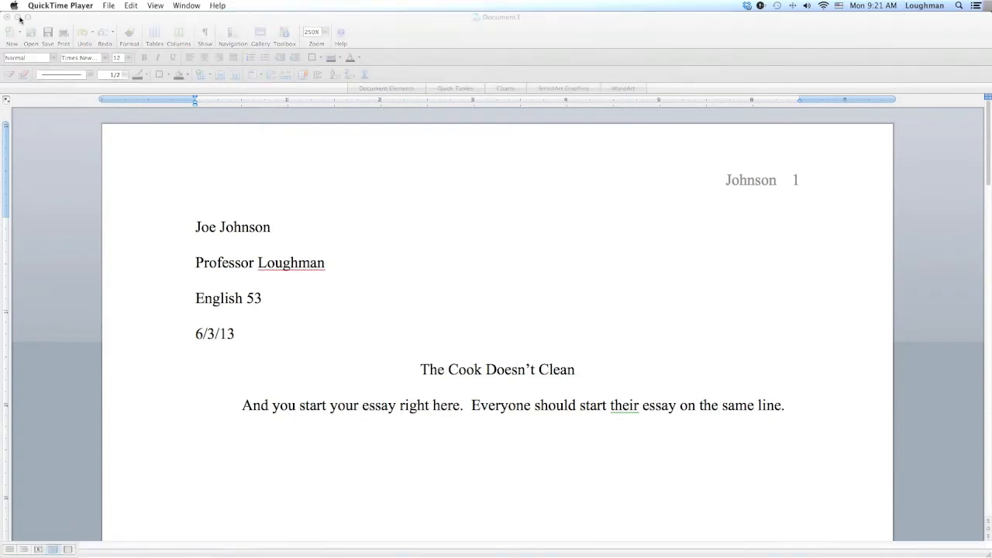